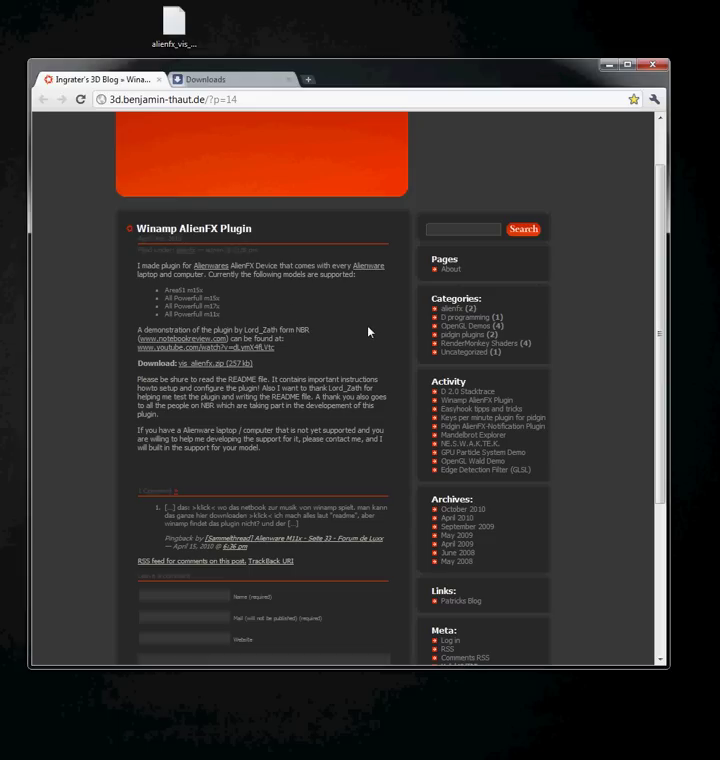
Step: Review the Winamp AlienFX Plugin post's title and address, then download vis_alienfx.zip
scroll(368, 328, "up", 2)
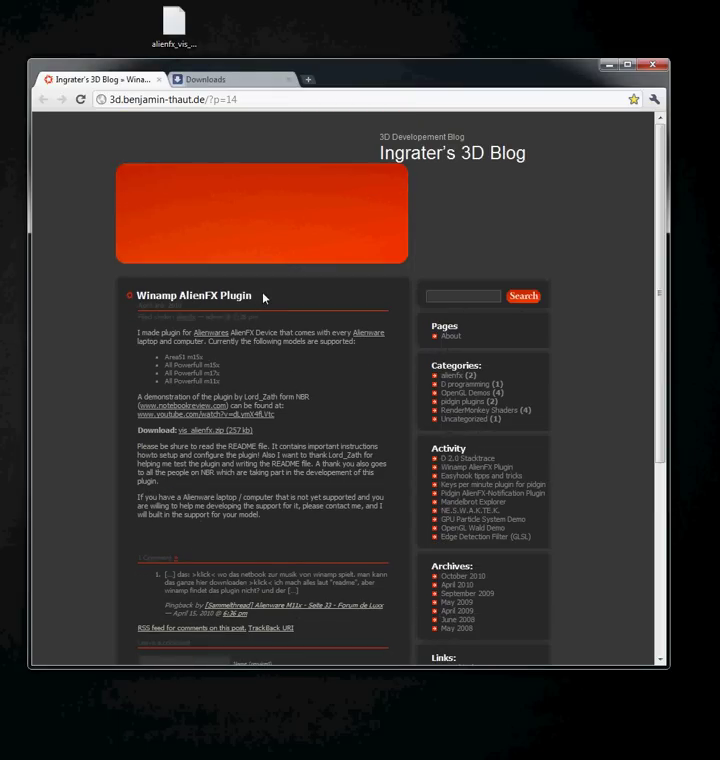
left_click_drag(264, 297, 136, 300)
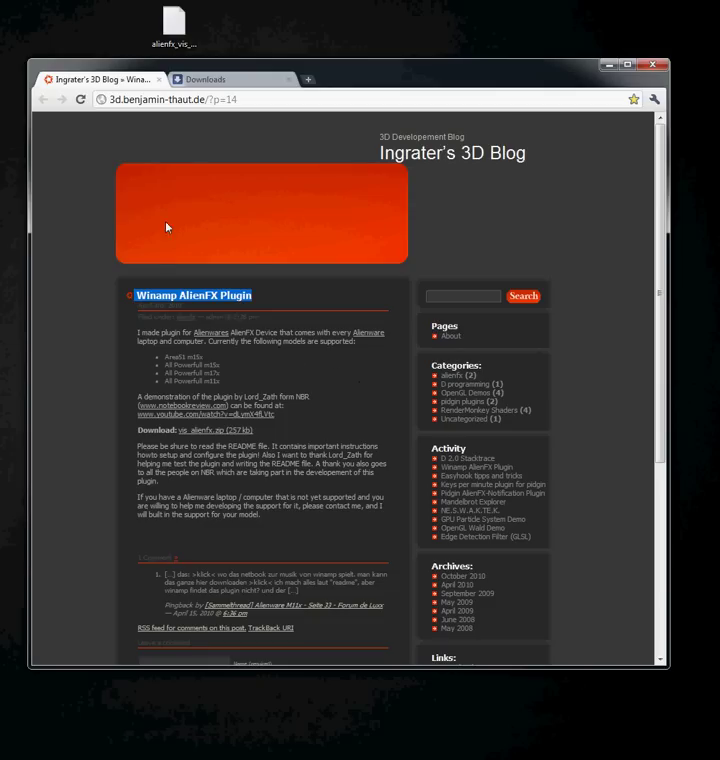
left_click(297, 292)
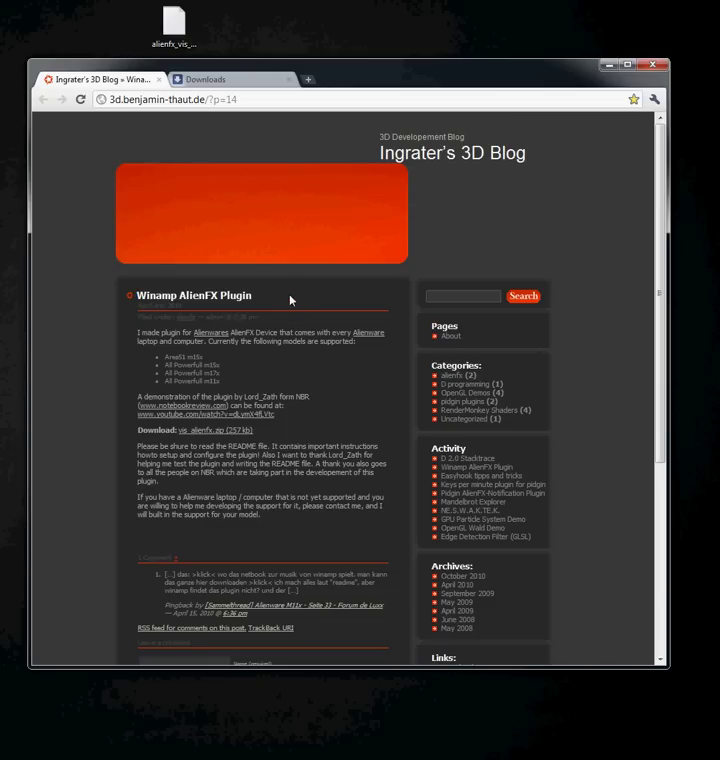
left_click_drag(272, 105, 91, 113)
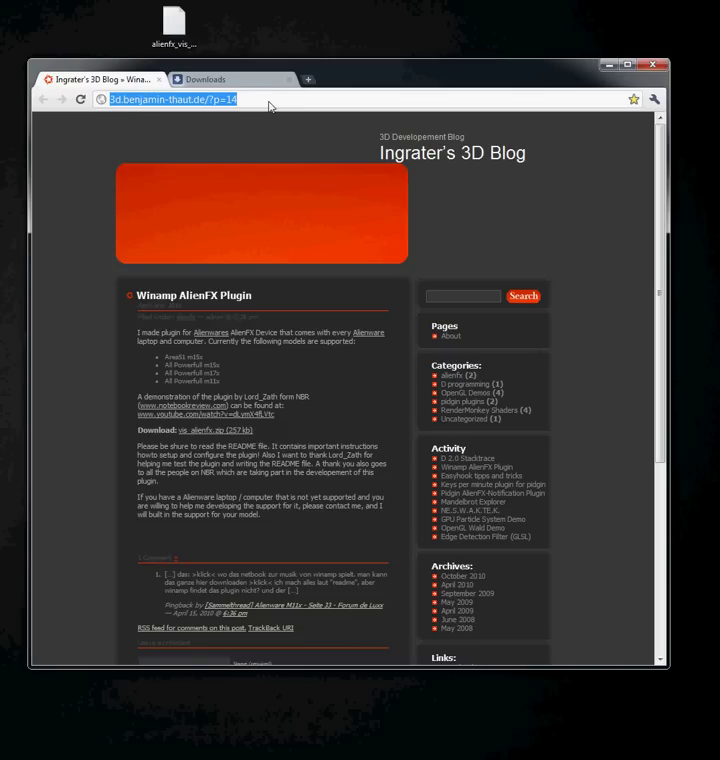
left_click(282, 388)
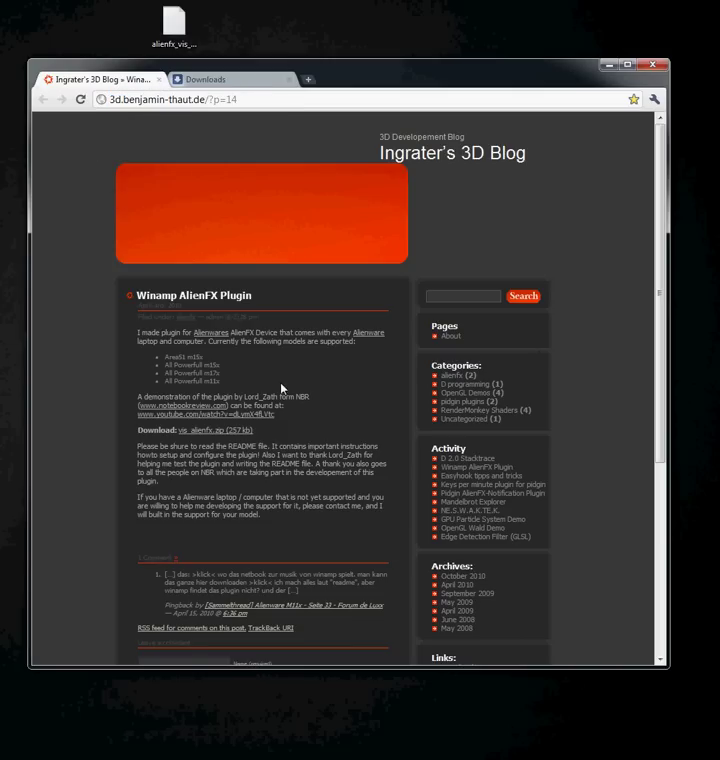
left_click(212, 432)
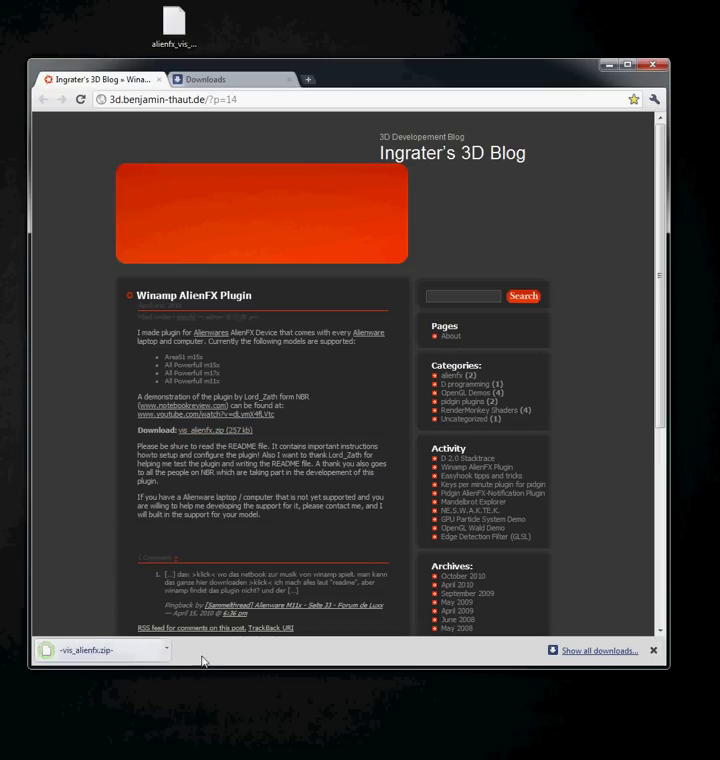
Step: Show the downloaded plugin file in its Downloads folder and select it
left_click(597, 651)
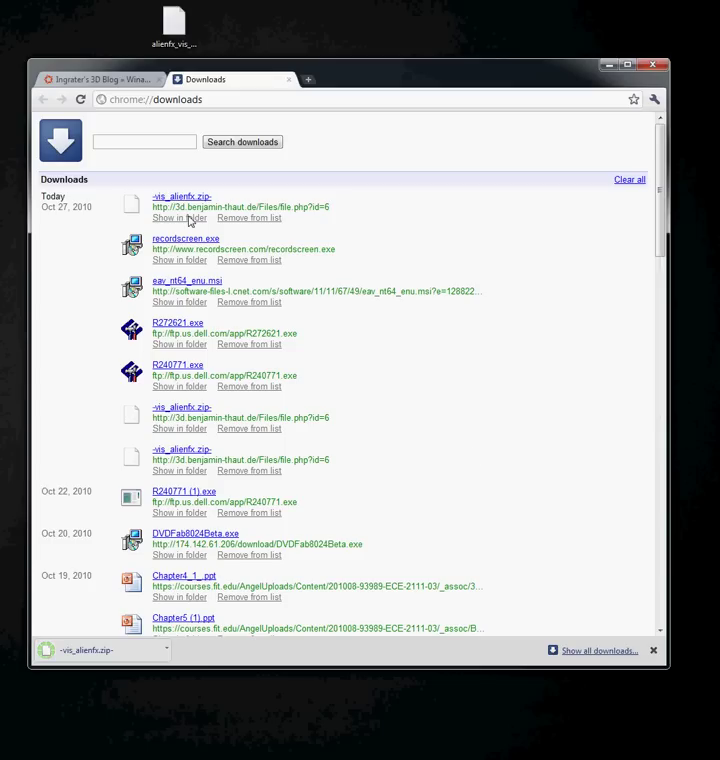
left_click(190, 219)
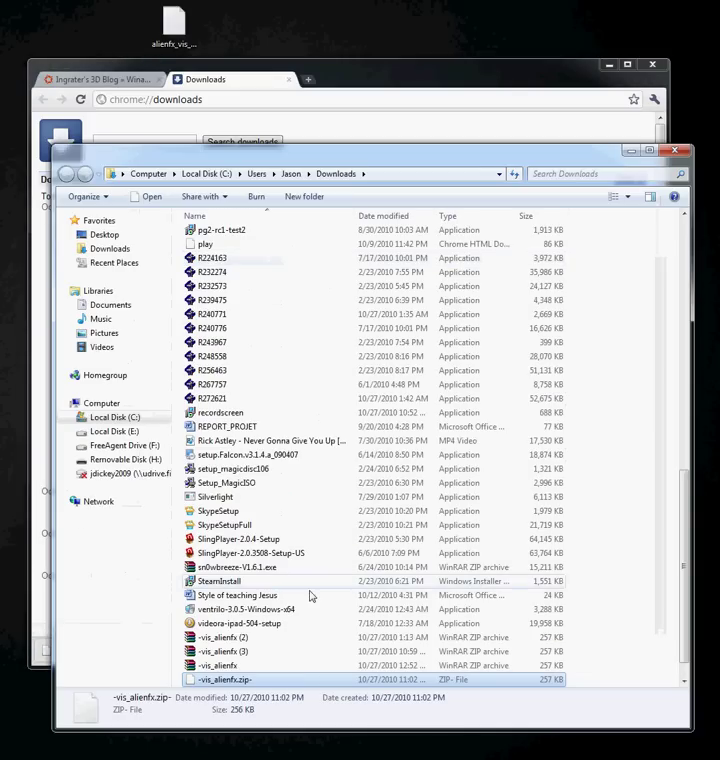
left_click(249, 684)
Step: Rename the file to -vis_alienfx (4).zip, accept the extension warnings, and open it
key("End")
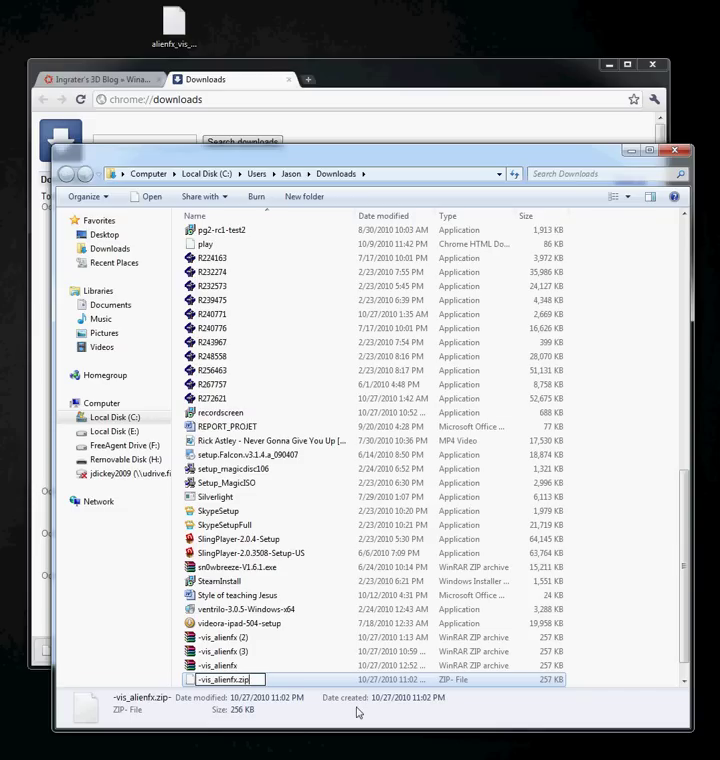
key("Return")
left_click(290, 399)
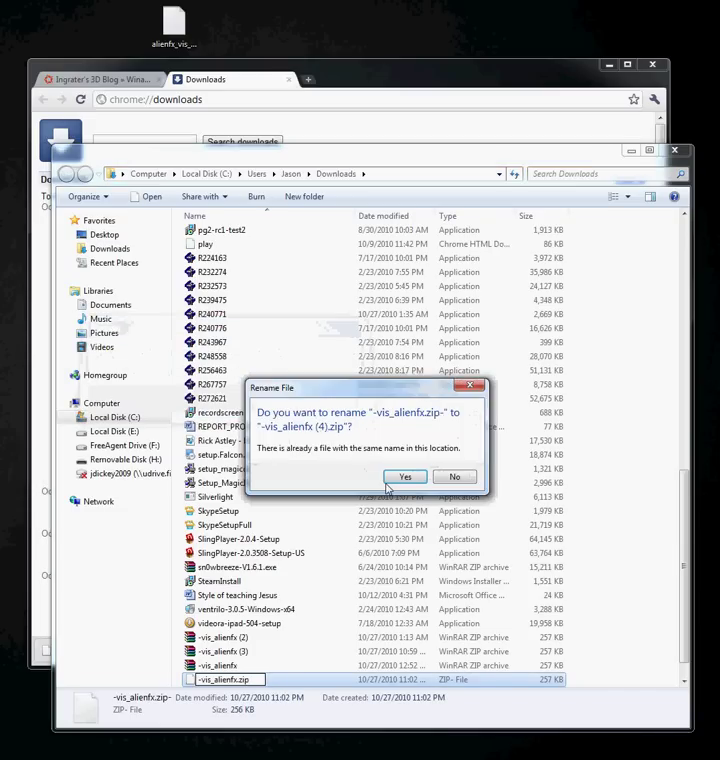
left_click(389, 483)
key("Return")
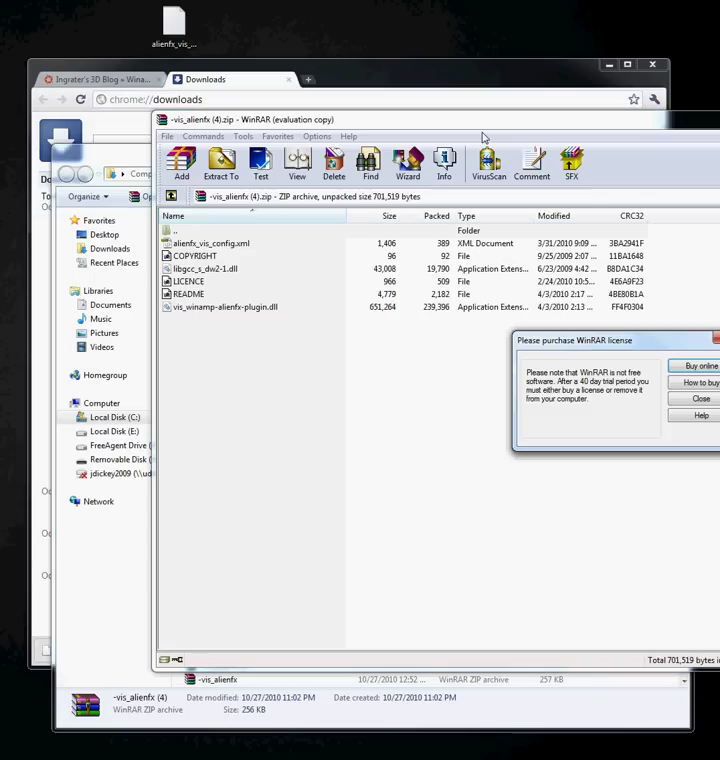
Step: Dismiss the WinRAR licence reminder, move the archive window aside, and close WinRAR
left_click(701, 399)
left_click_drag(606, 121, 555, 141)
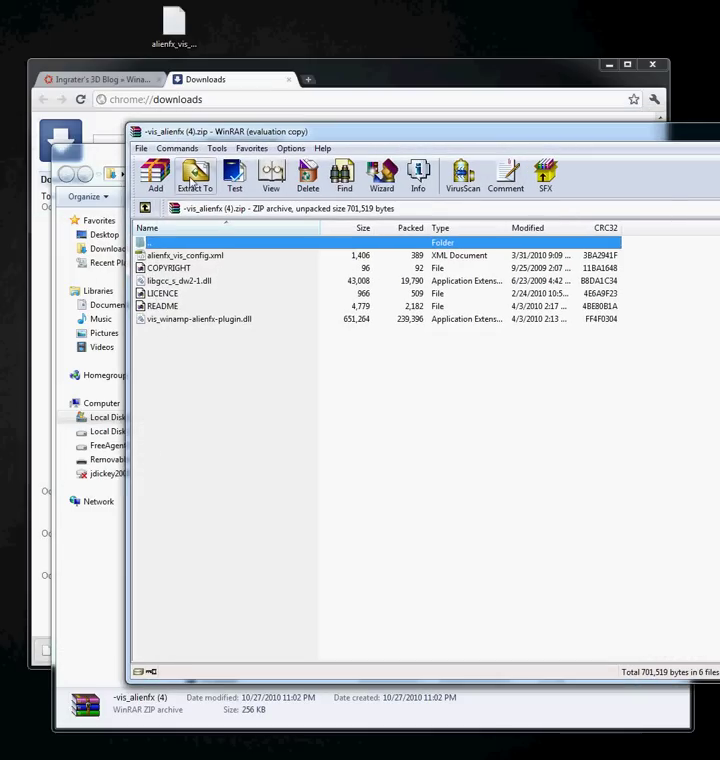
left_click_drag(705, 134, 336, 156)
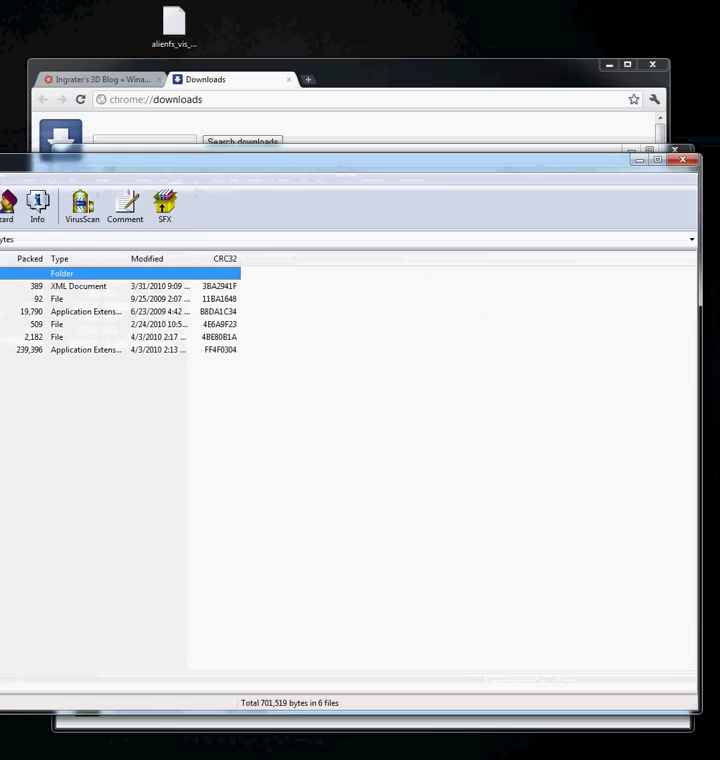
left_click(680, 158)
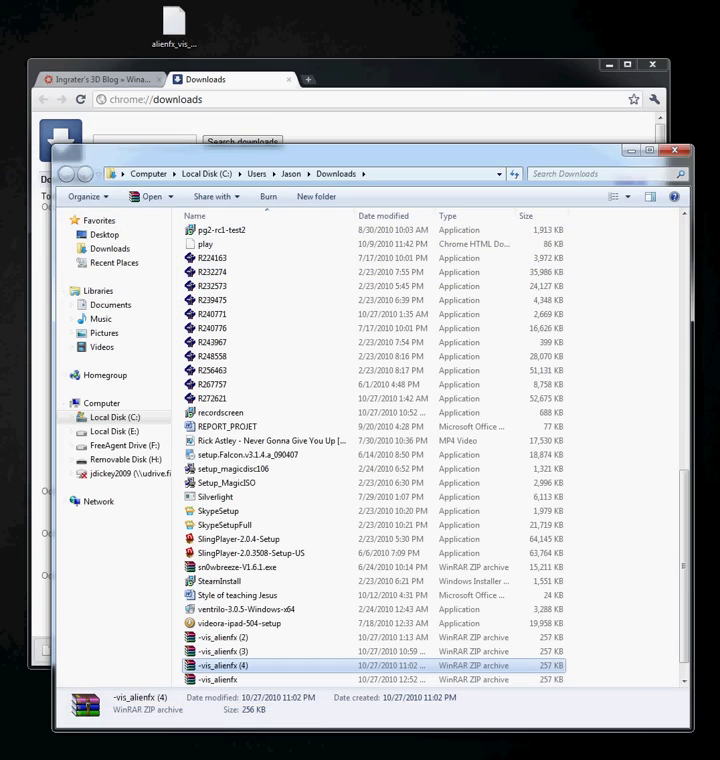
Step: Bring the vis_alienfx folder window forward and minimize the Downloads window
mouse_move(88, 722)
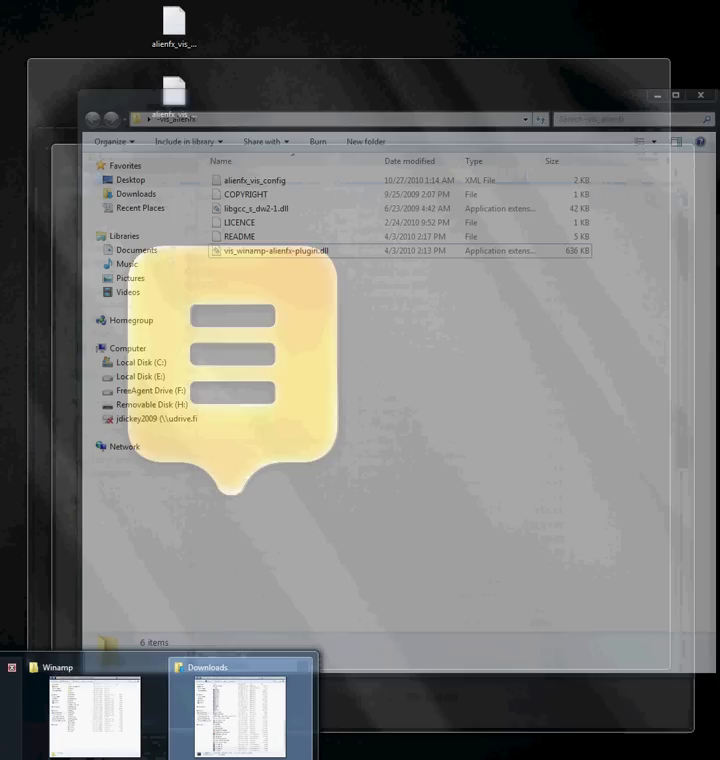
left_click(90, 712)
left_click_drag(367, 105, 350, 117)
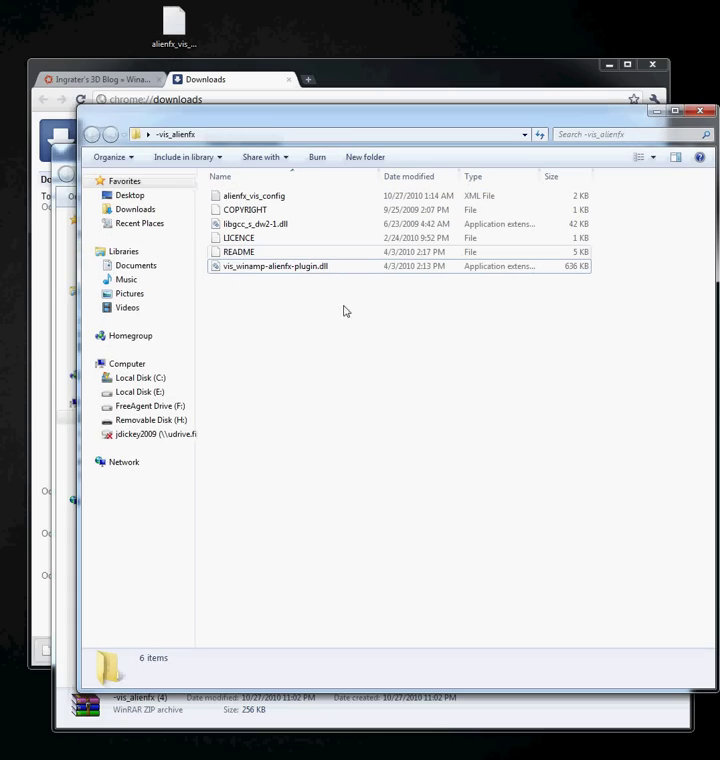
left_click(338, 720)
left_click(634, 155)
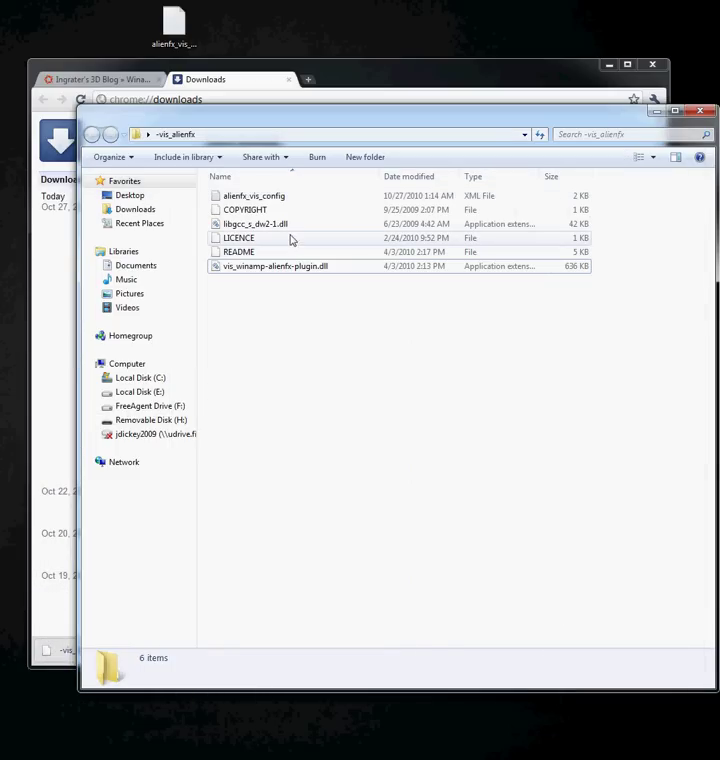
Step: Open alienfx_vis_config with Notepad from the plugin folder
left_click(272, 268)
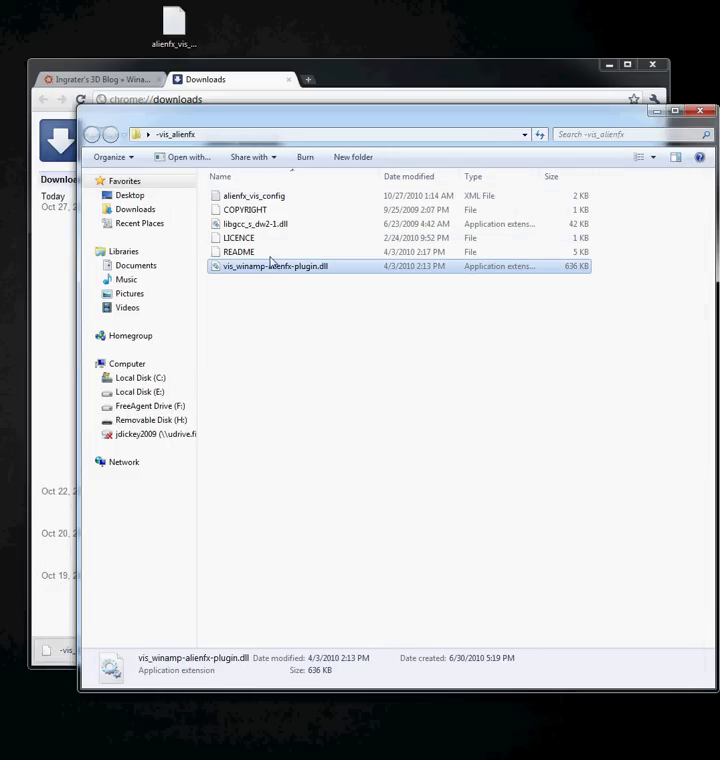
left_click(277, 226)
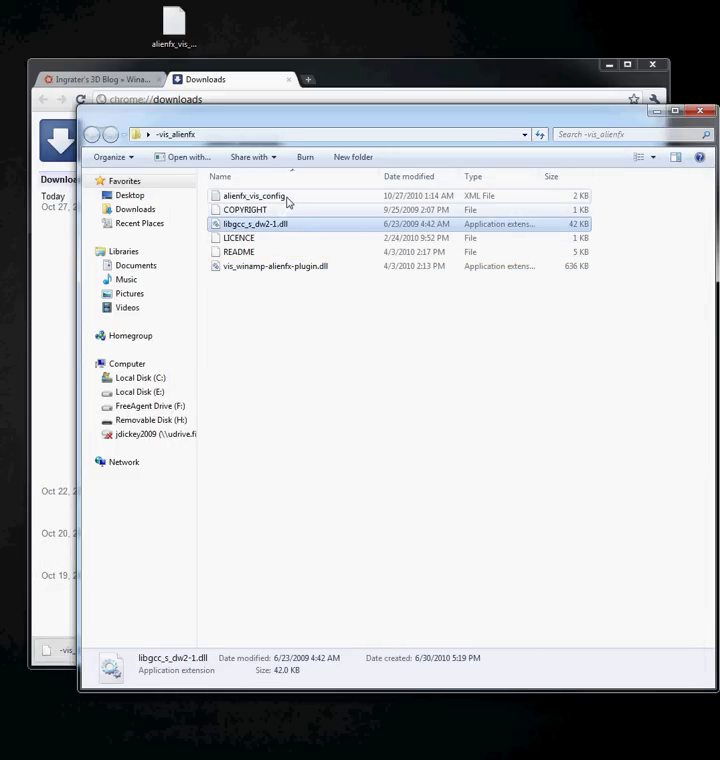
left_click(289, 198)
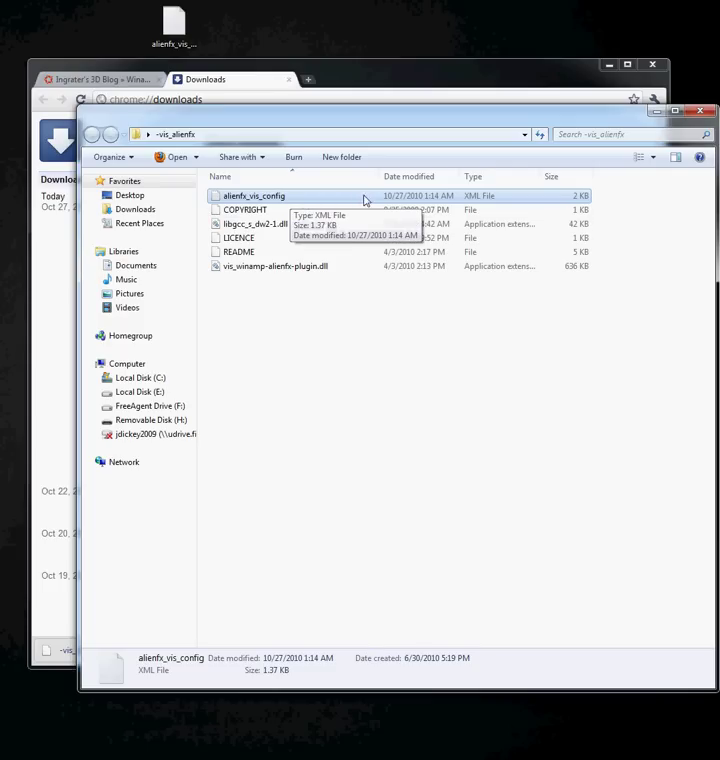
left_click(307, 423)
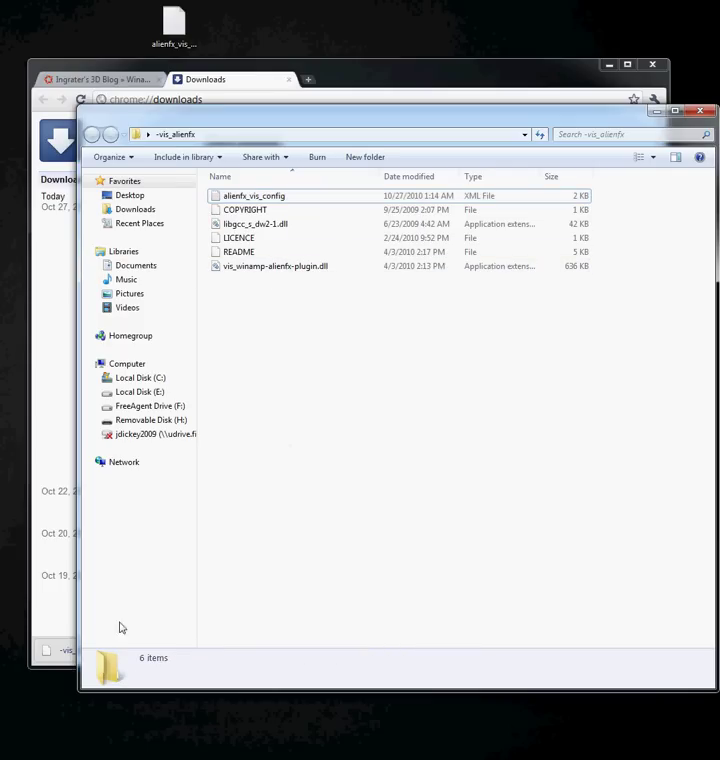
mouse_move(160, 755)
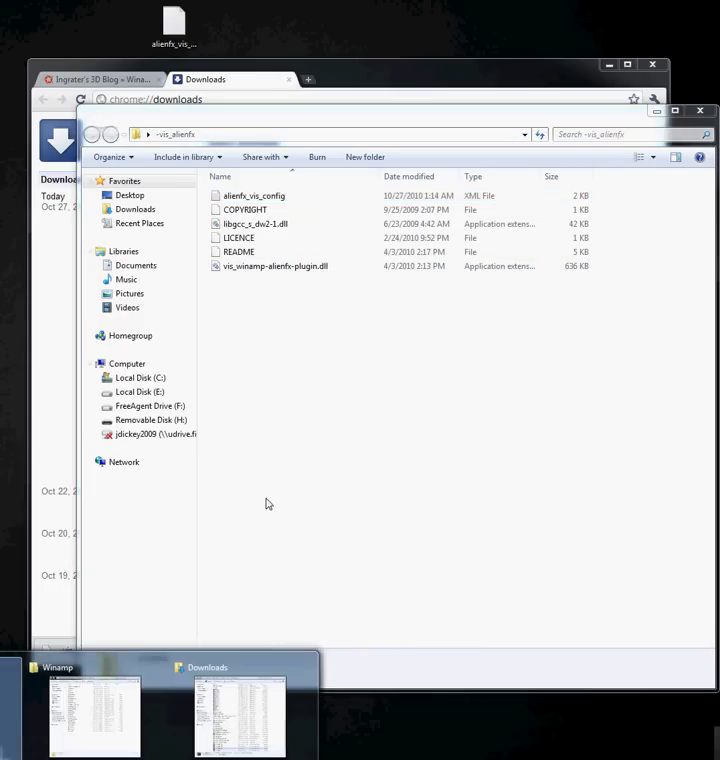
left_click(285, 198)
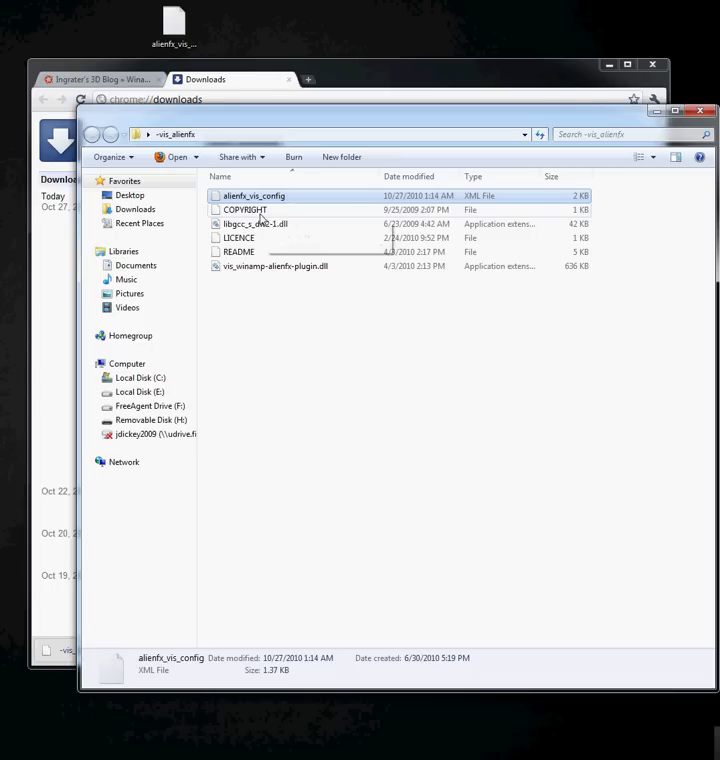
right_click(272, 203)
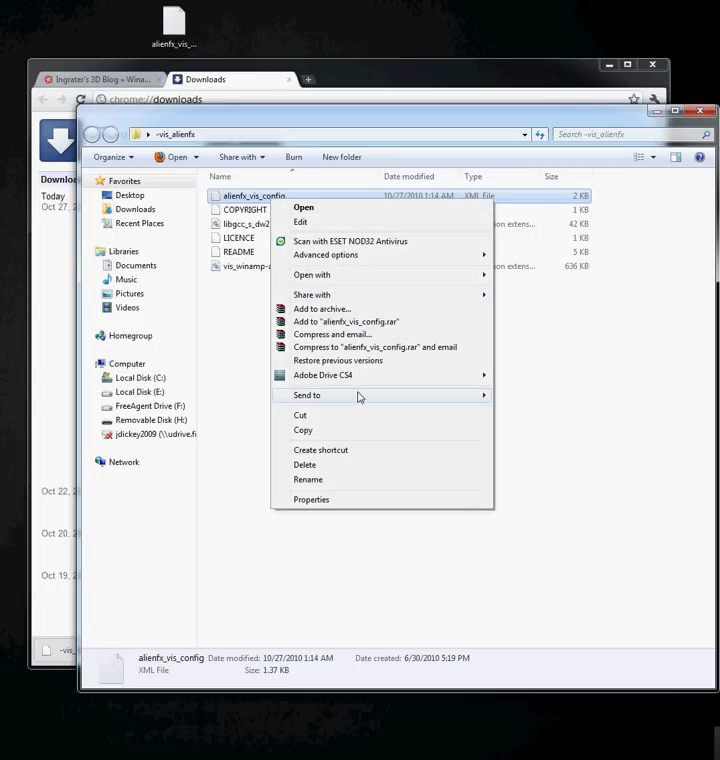
mouse_move(358, 398)
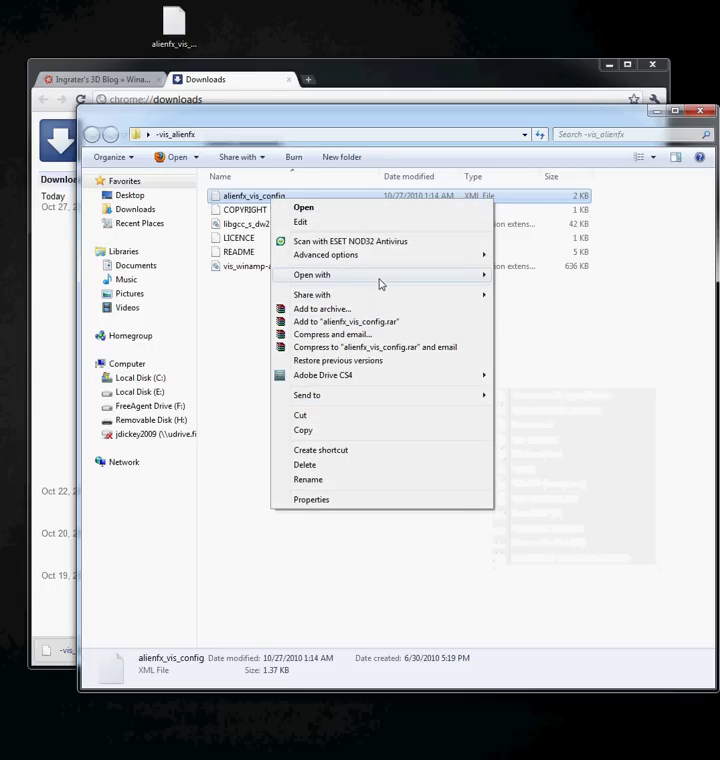
mouse_move(380, 284)
left_click(557, 355)
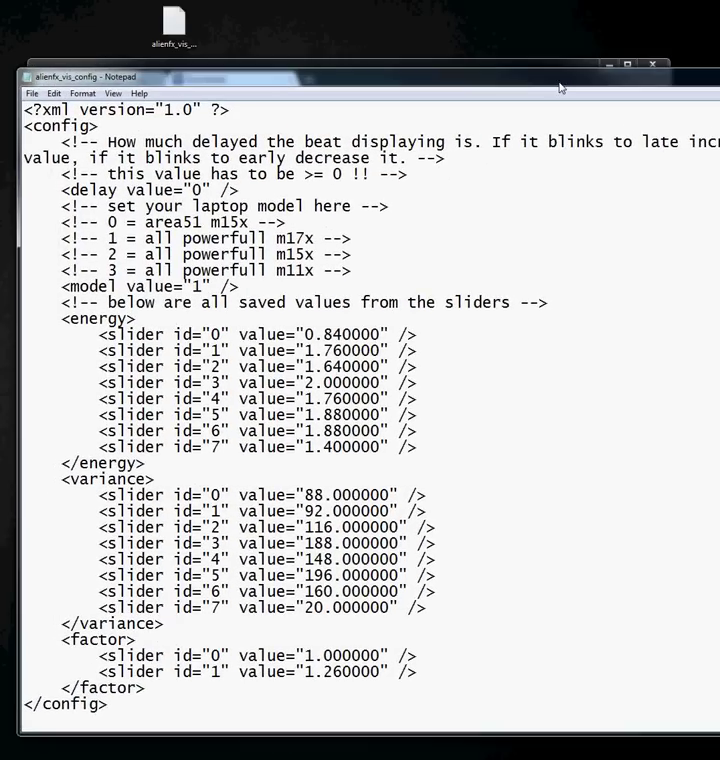
Step: Confirm model is 1 (m17x) in alienfx_vis_config and close Notepad without changes
left_click_drag(217, 289, 210, 291)
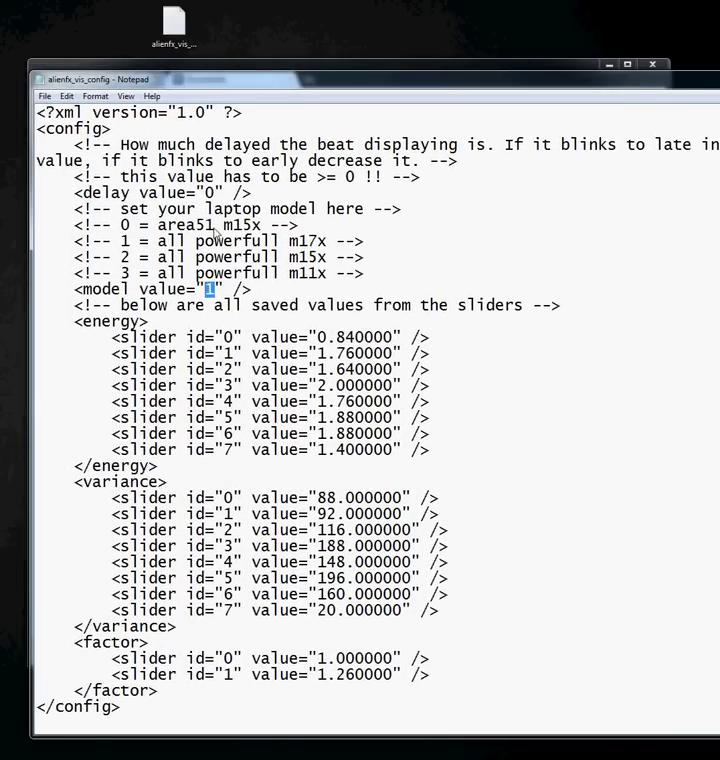
left_click_drag(376, 277, 24, 229)
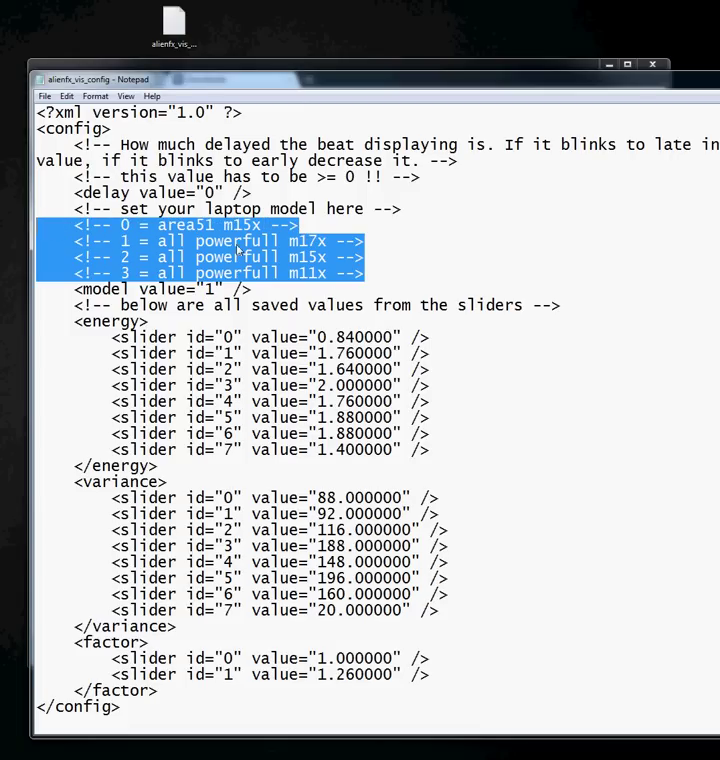
left_click(143, 243)
left_click_drag(217, 291, 209, 291)
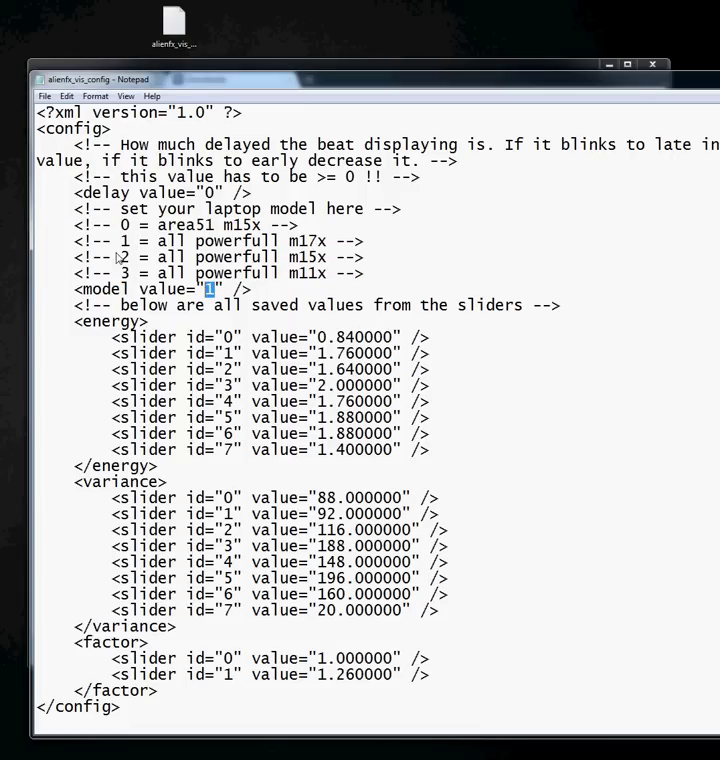
left_click_drag(121, 245, 326, 242)
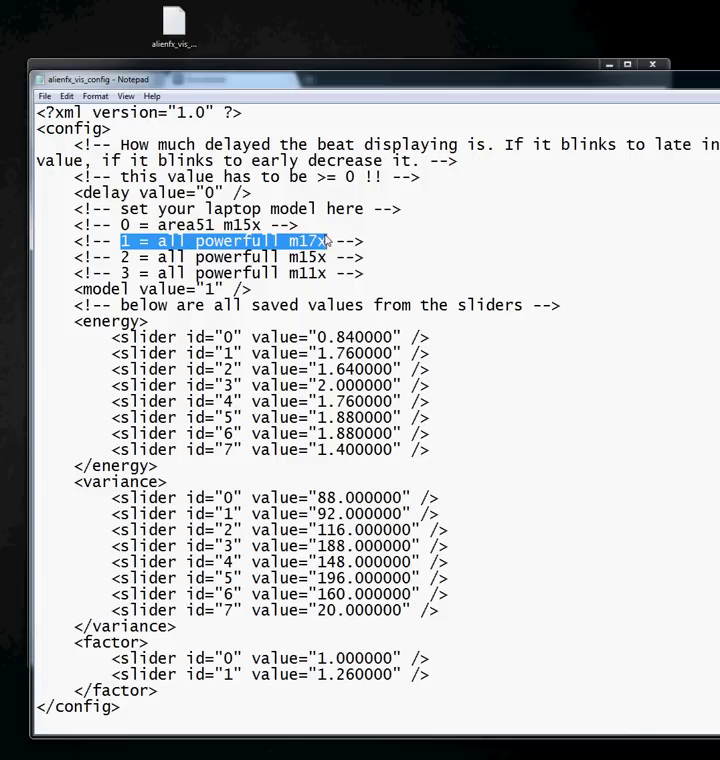
left_click(417, 241)
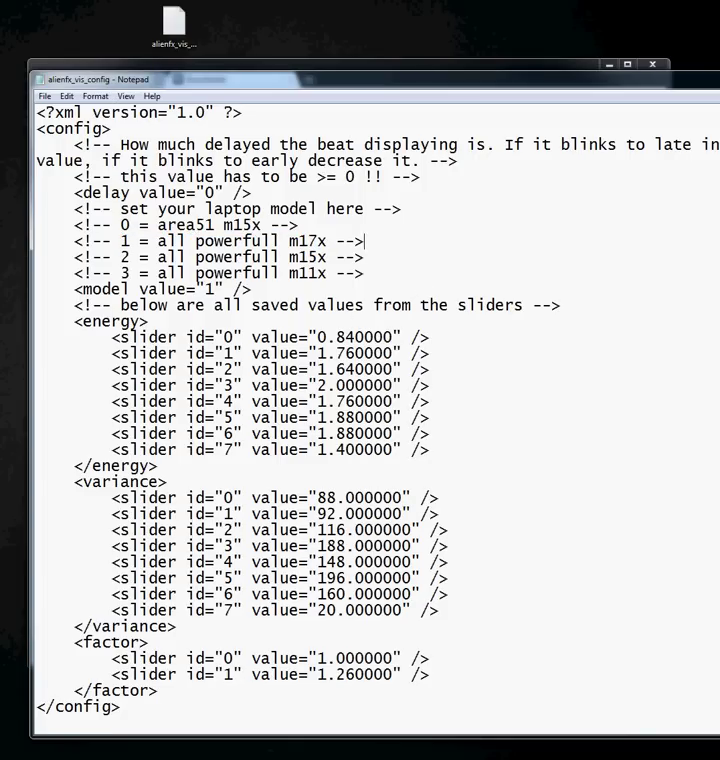
key("alt+F4")
left_click(445, 414)
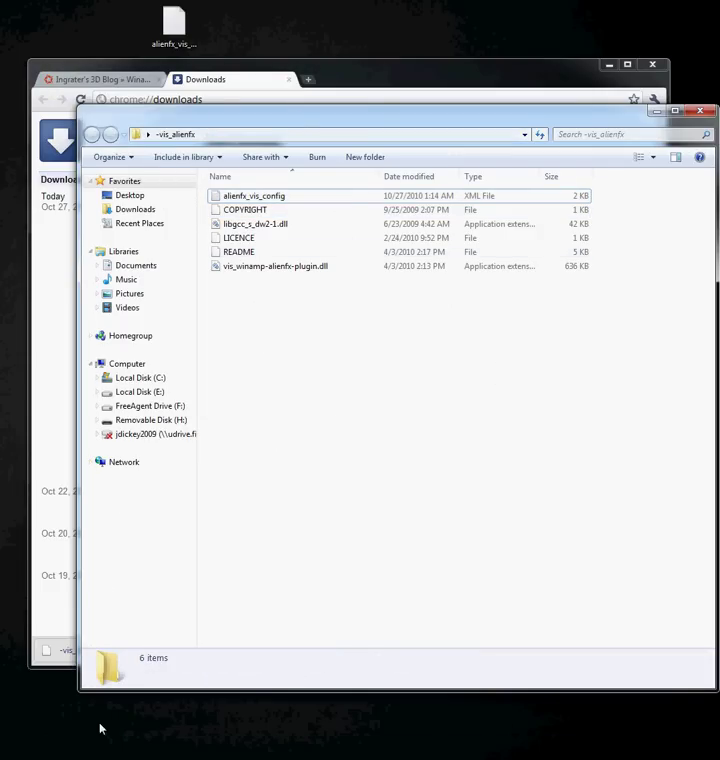
mouse_move(58, 755)
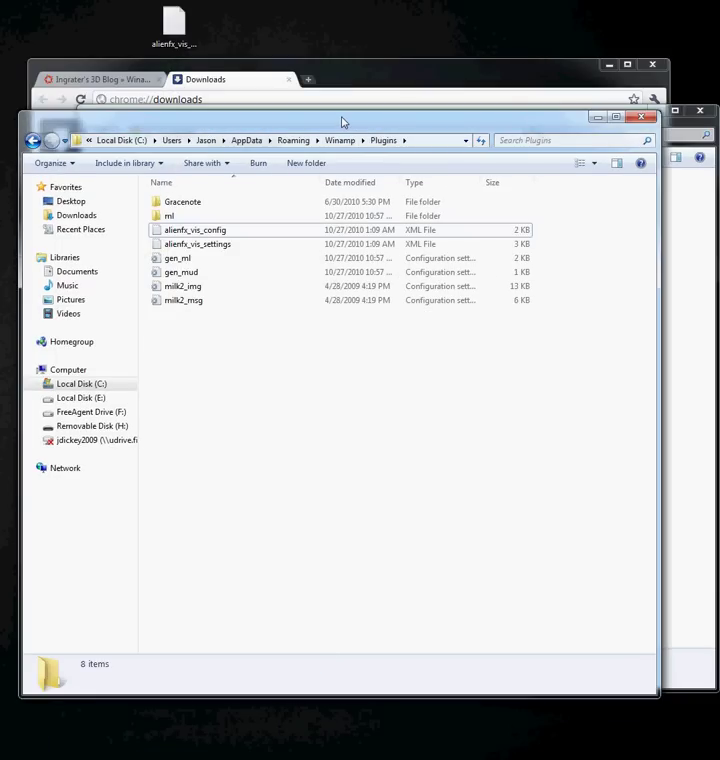
left_click_drag(352, 131, 390, 163)
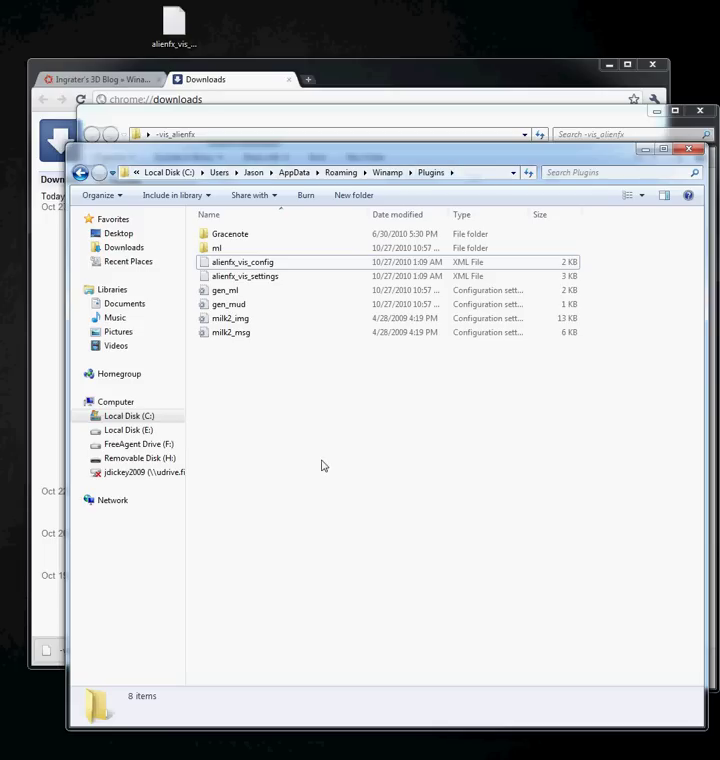
left_click(266, 265)
right_click(306, 522)
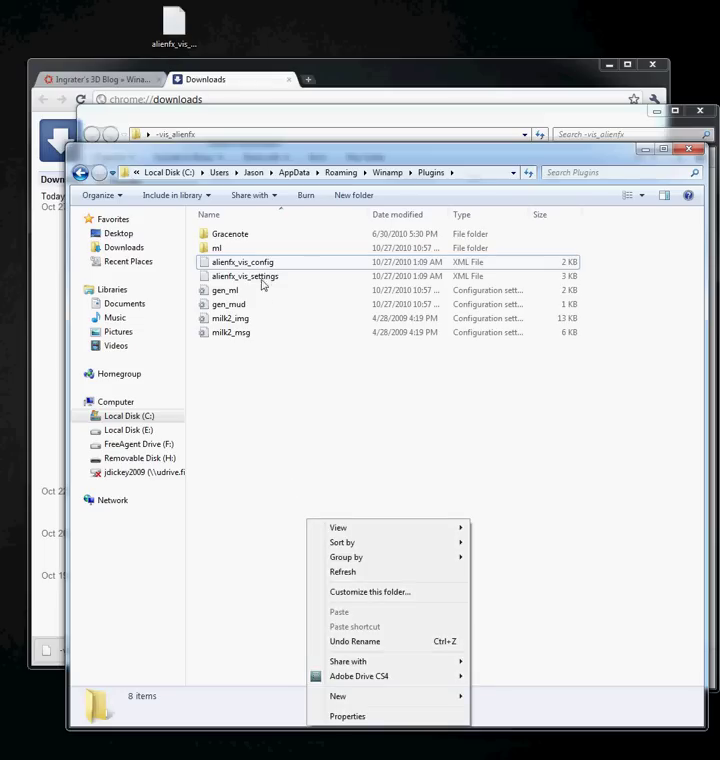
left_click(262, 265)
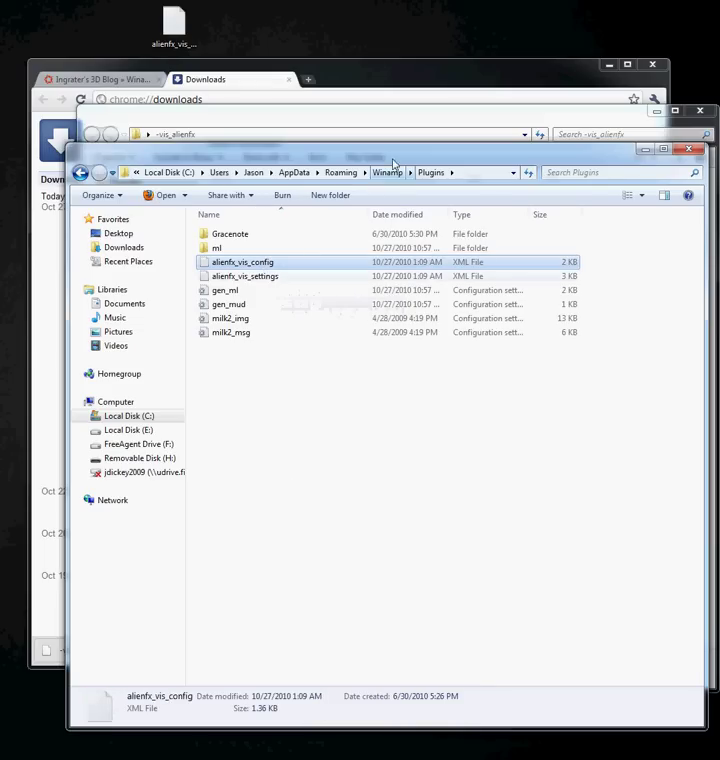
left_click(643, 151)
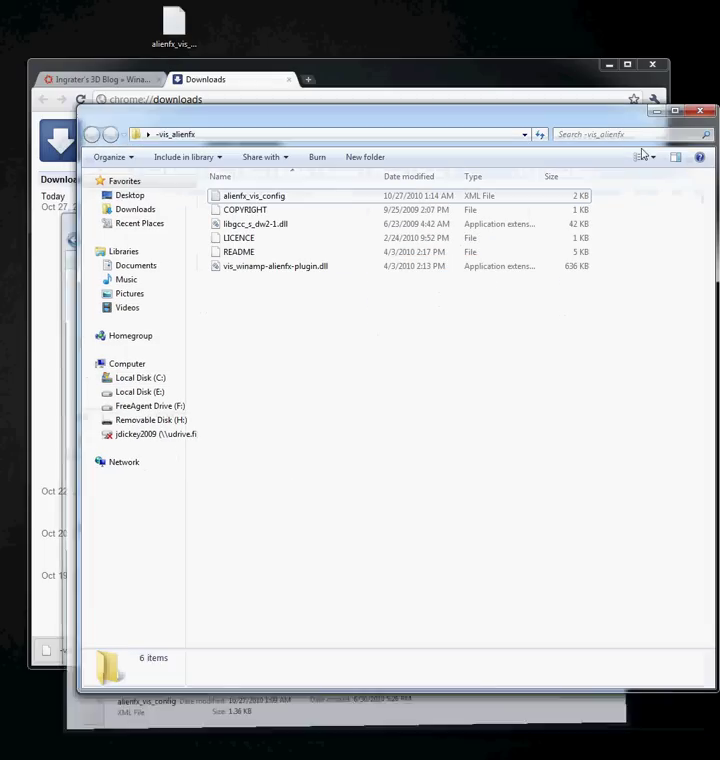
Step: Bring the Winamp folder window forward, reposition it, and select the Plugins folder
mouse_move(80, 746)
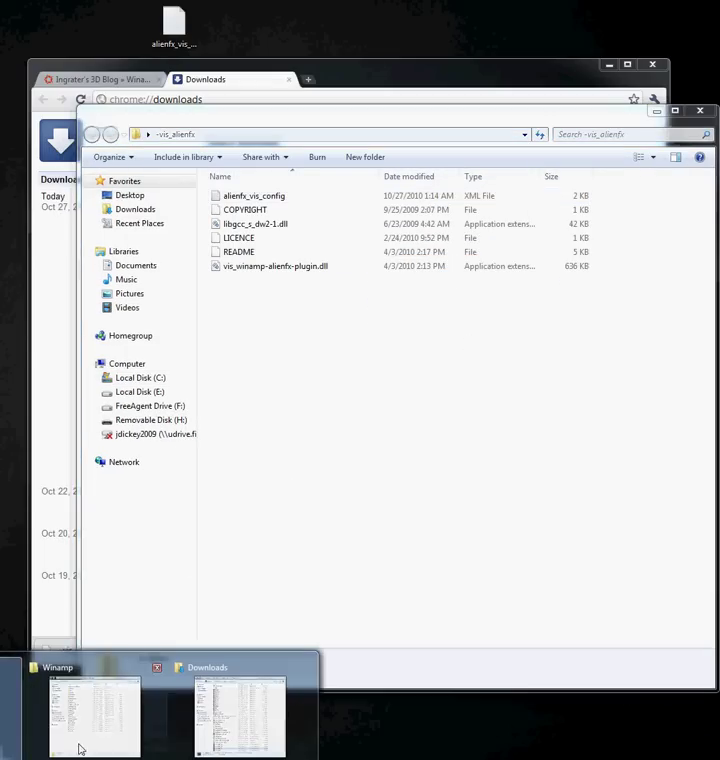
mouse_move(131, 734)
left_click(100, 738)
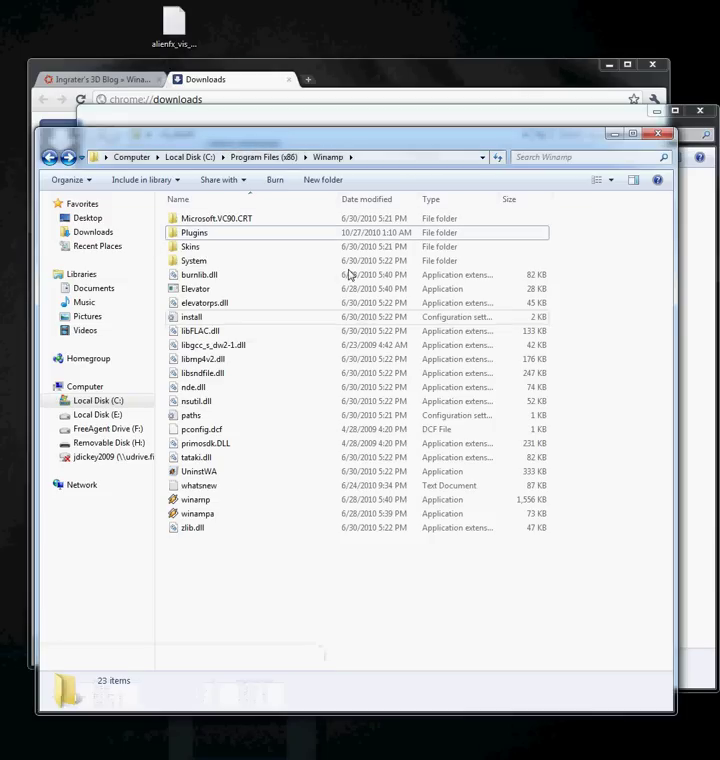
left_click_drag(362, 146, 379, 160)
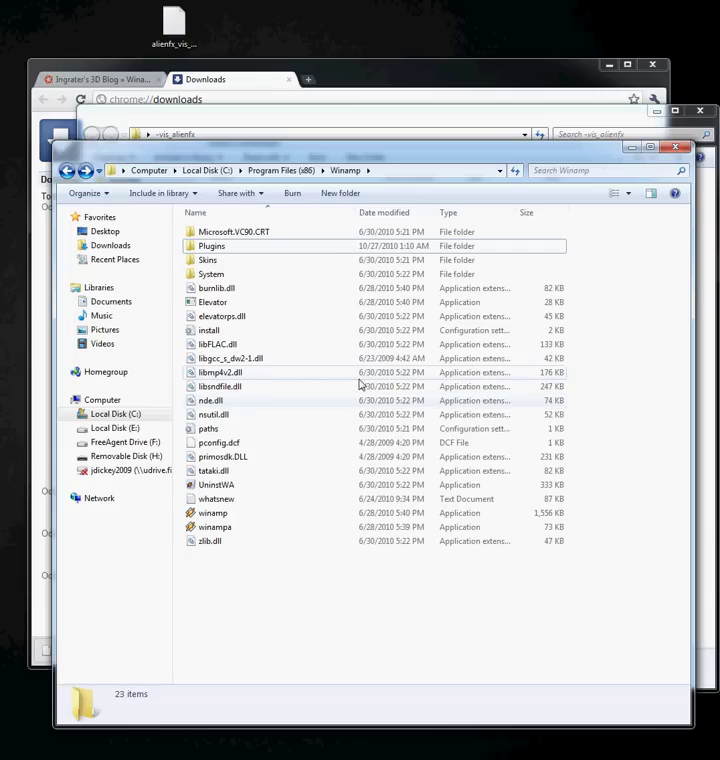
left_click(243, 360)
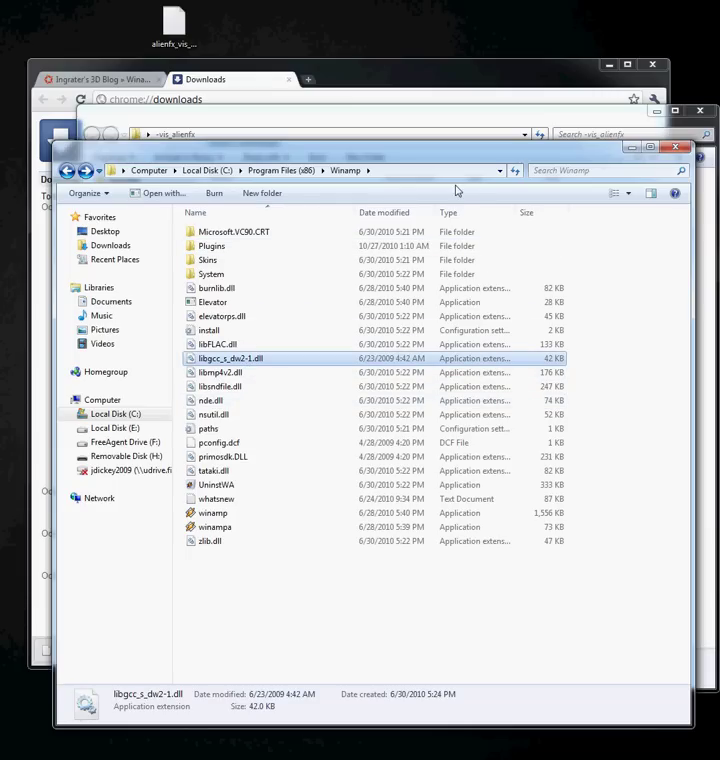
left_click(663, 378)
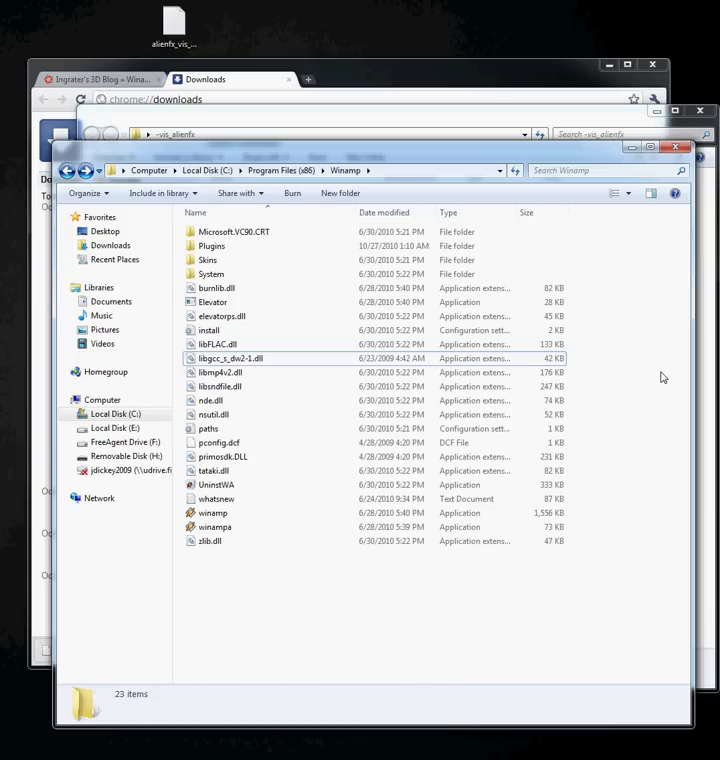
left_click(232, 251)
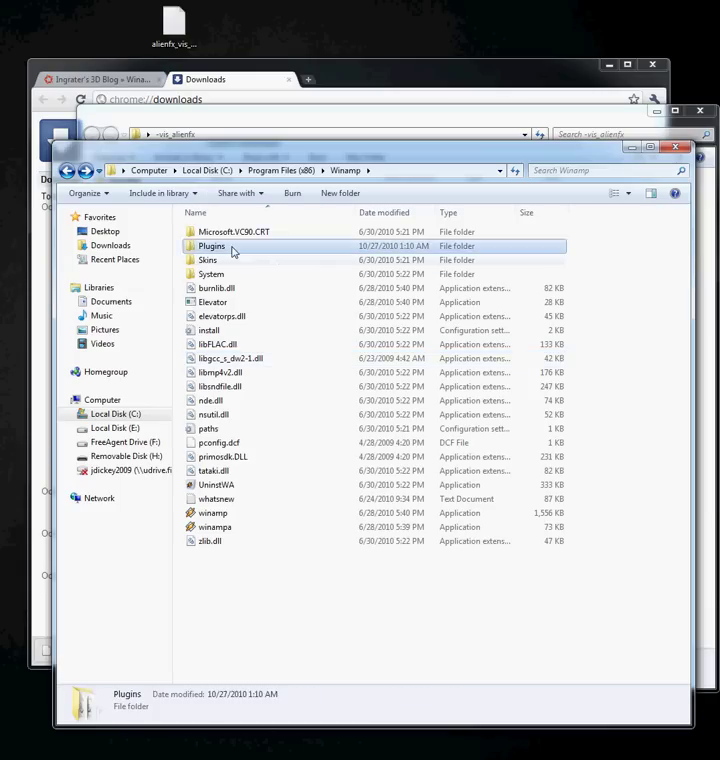
Step: Open the Winamp Plugins folder and copy vis_winamp-alienfx-plugin.dll from the vis_alienfx folder
double_click(232, 251)
scroll(345, 477, "down", 12)
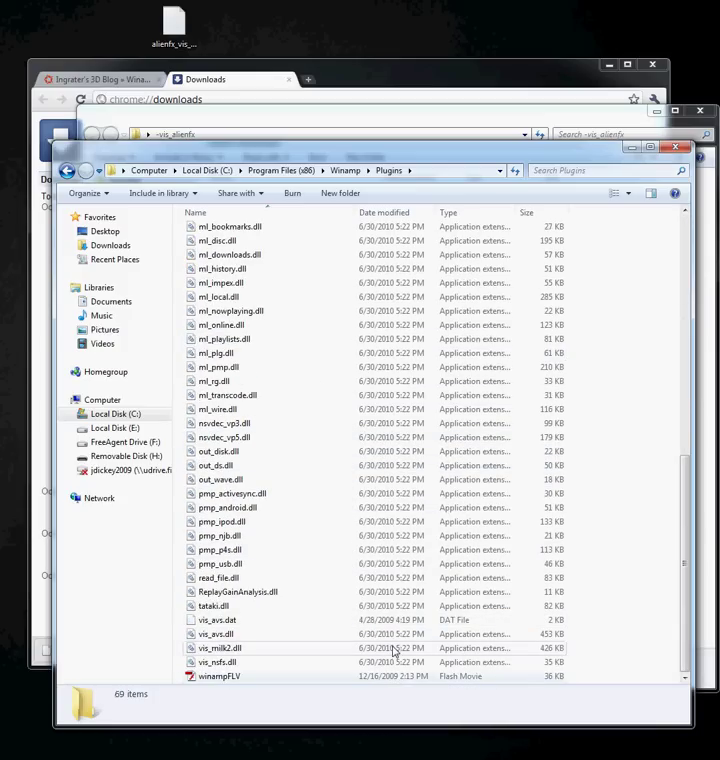
scroll(394, 655, "up", 12)
scroll(440, 450, "up", 1)
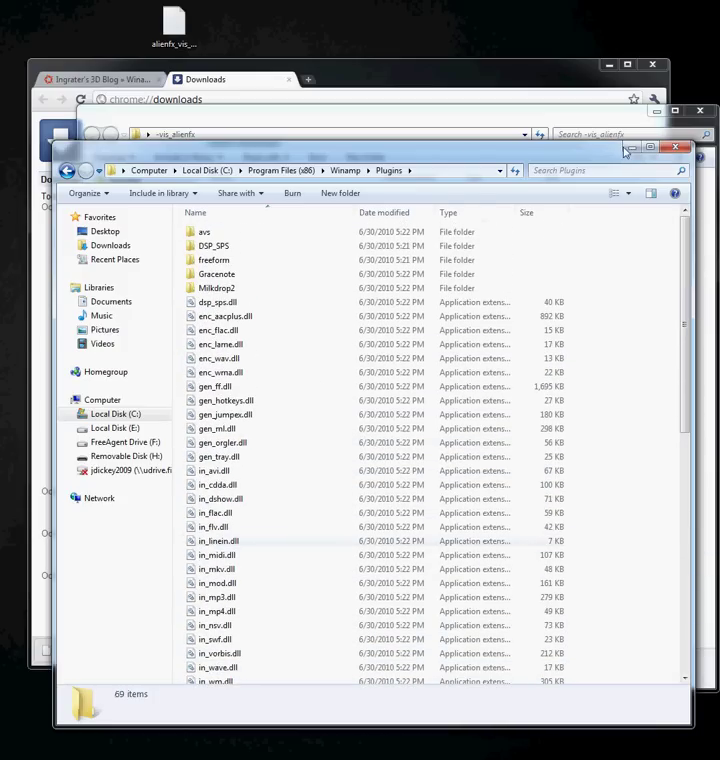
left_click(590, 128)
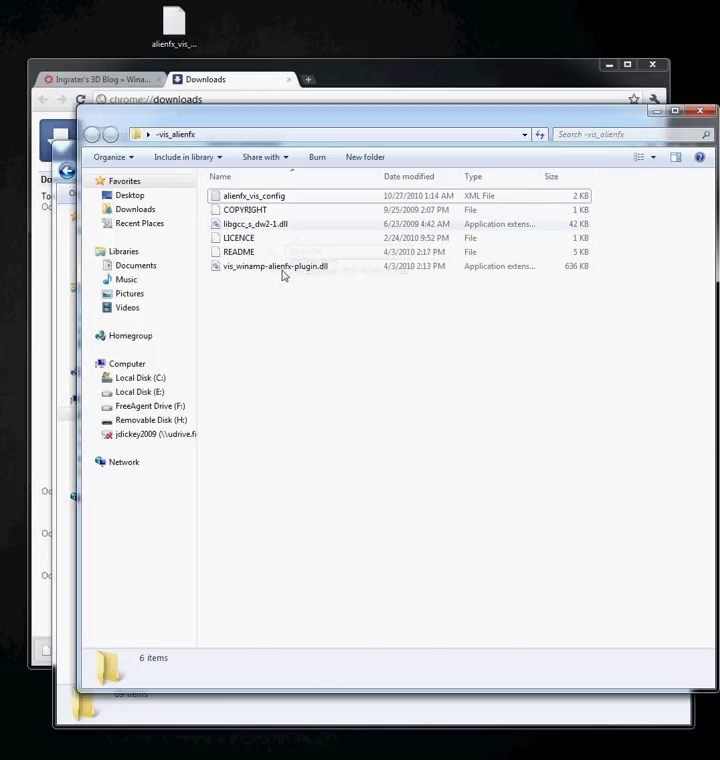
left_click(314, 268)
right_click(316, 267)
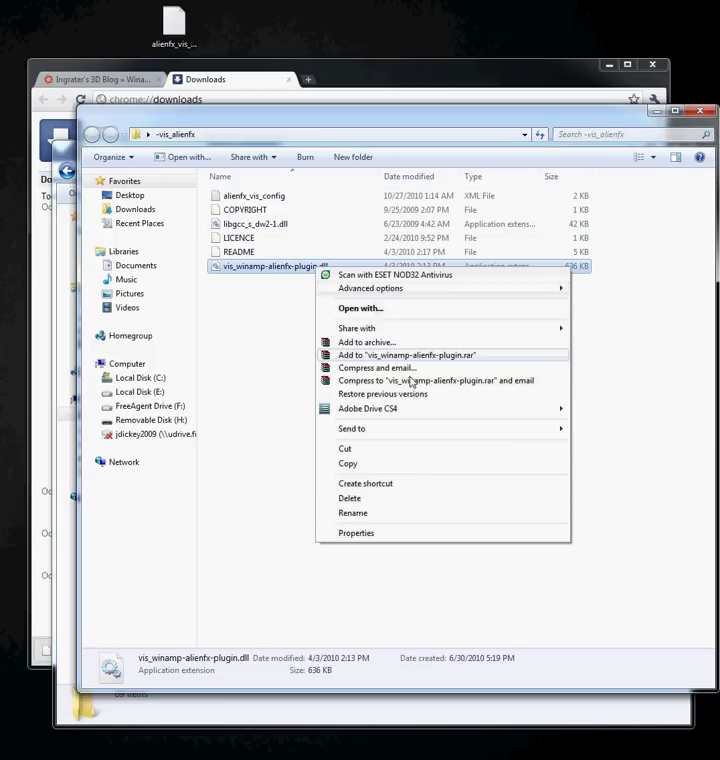
left_click(378, 465)
Step: Paste the plugin dll into the Winamp Plugins folder and close that window
left_click(335, 725)
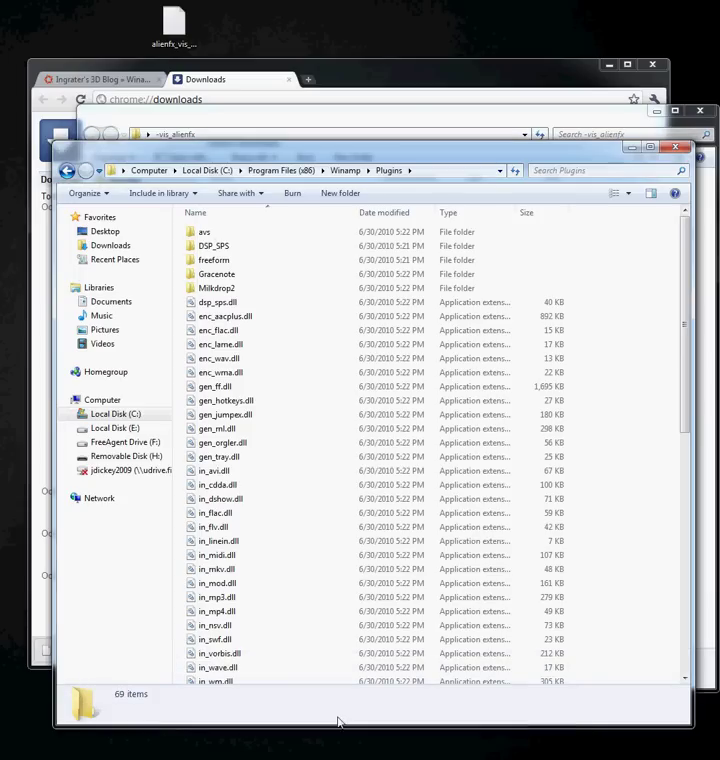
scroll(584, 517, "down", 7)
scroll(553, 532, "down", 5)
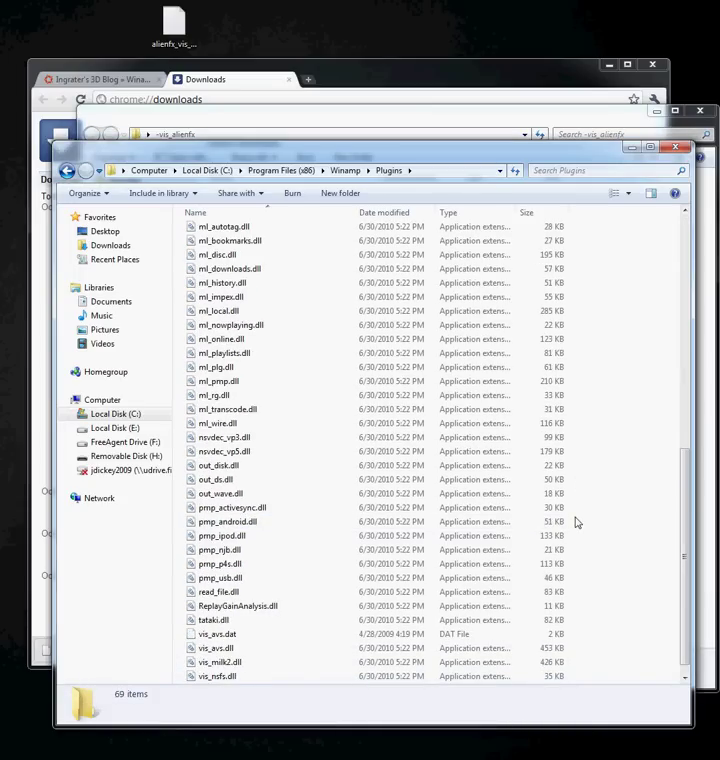
right_click(644, 388)
scroll(608, 387, "up", 12)
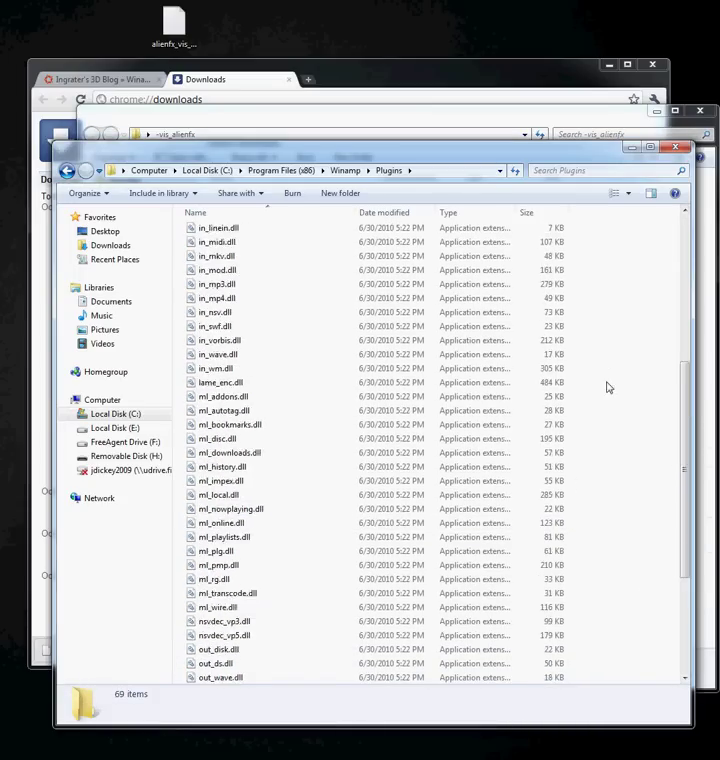
right_click(647, 284)
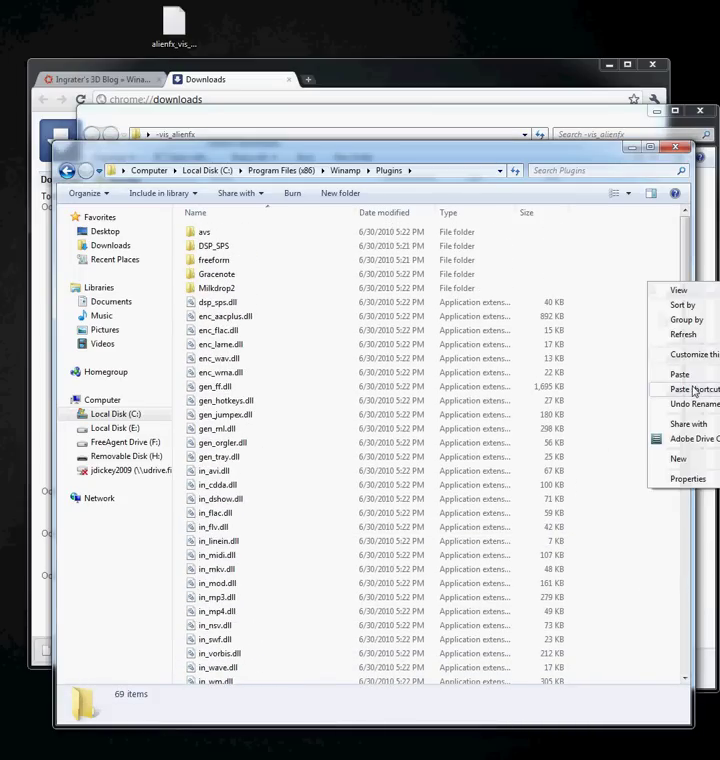
left_click(686, 375)
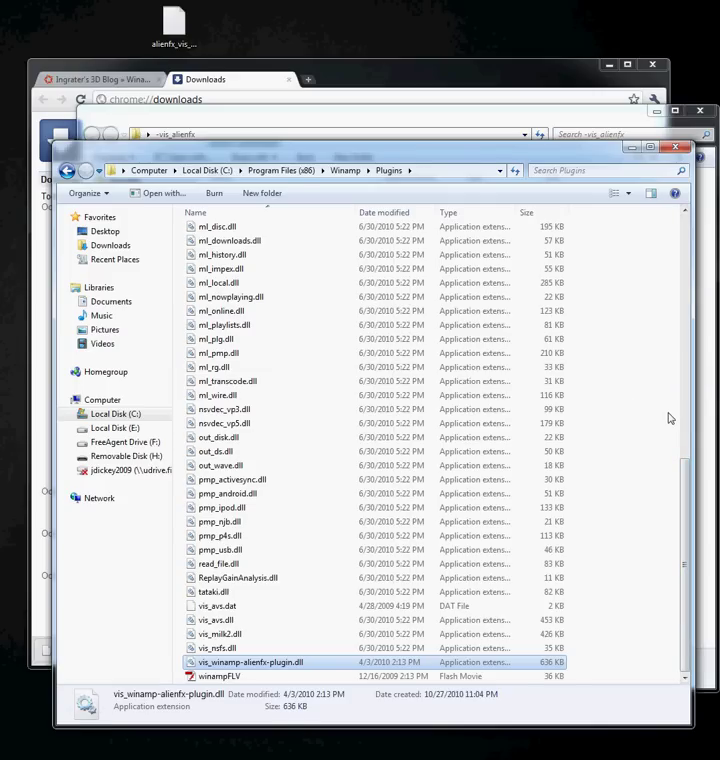
left_click(679, 147)
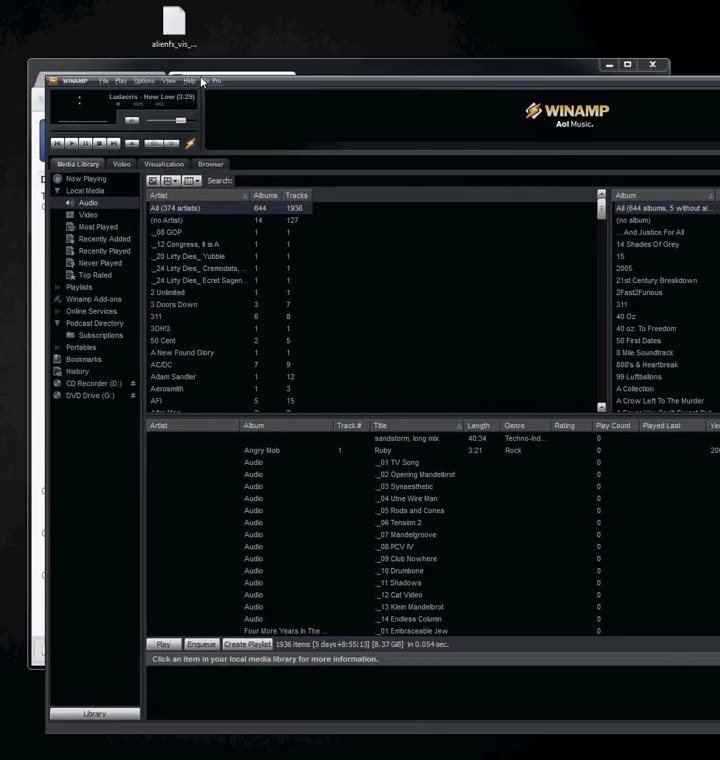
Step: Open Winamp Preferences from the Options menu
left_click(146, 81)
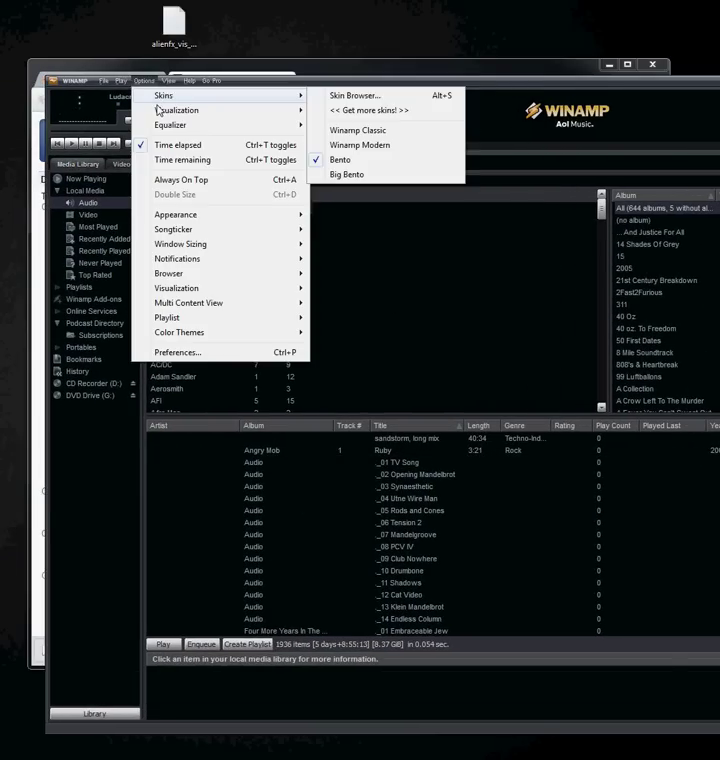
left_click(170, 352)
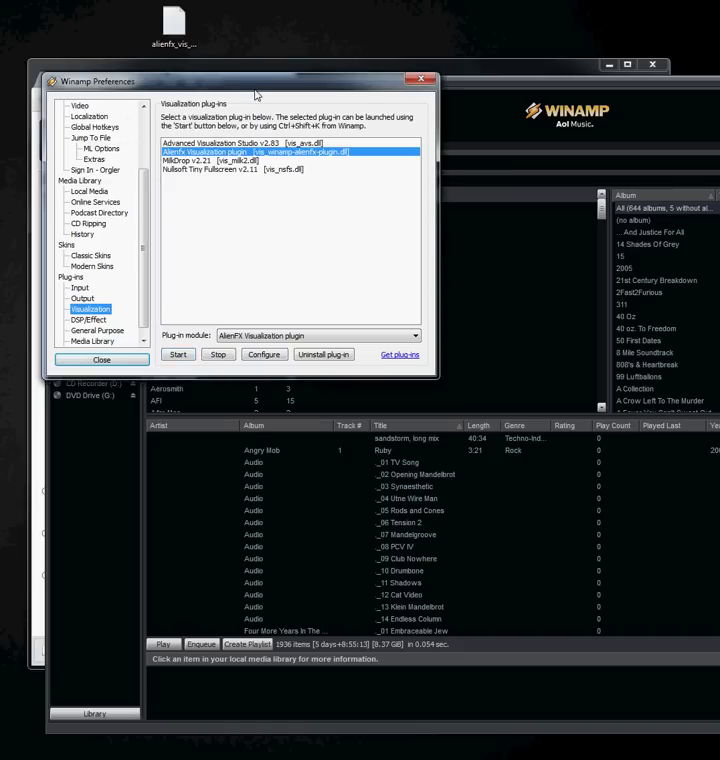
Step: Select AlienFX Visualization in the plug-in list, start it, and open its configuration
left_click_drag(255, 93, 420, 308)
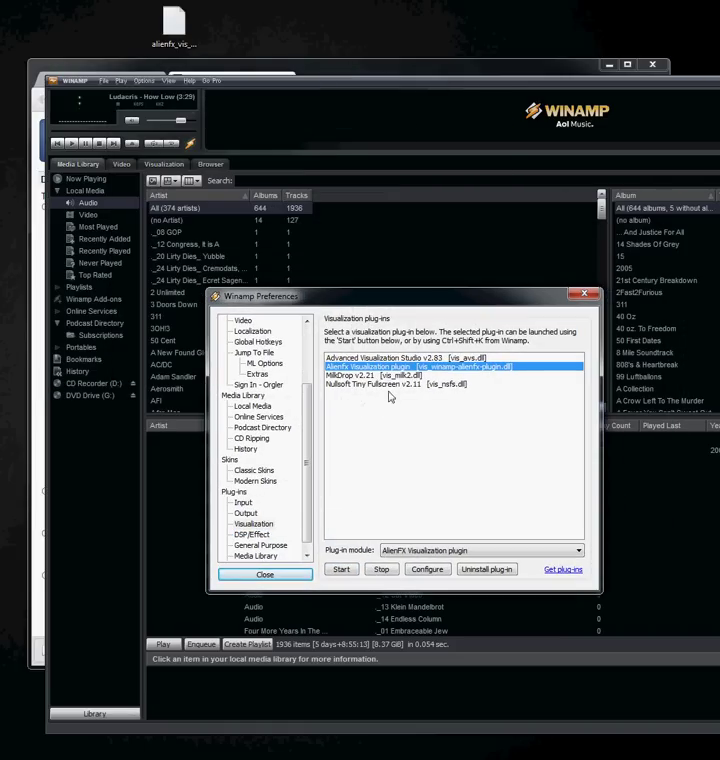
left_click(380, 376)
left_click(385, 368)
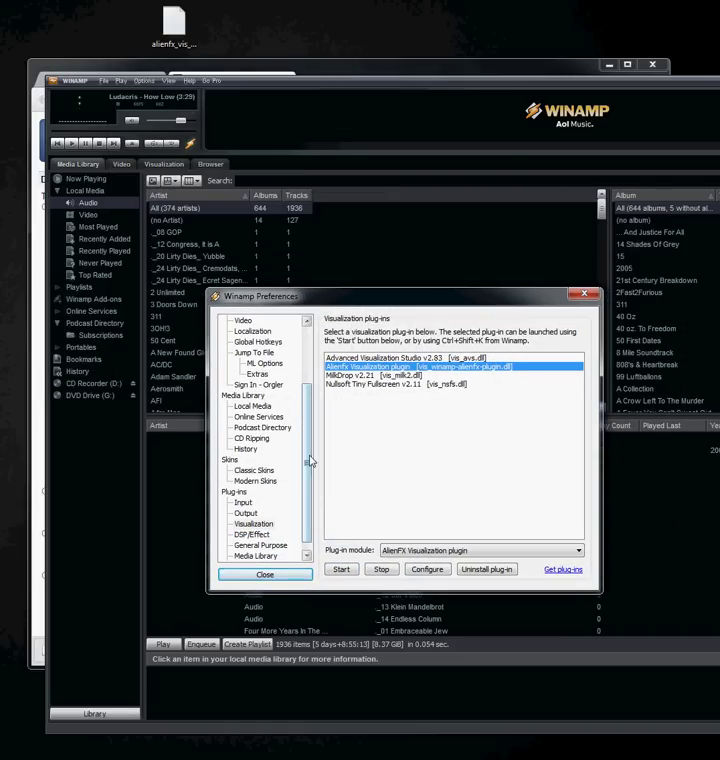
left_click_drag(309, 458, 305, 540)
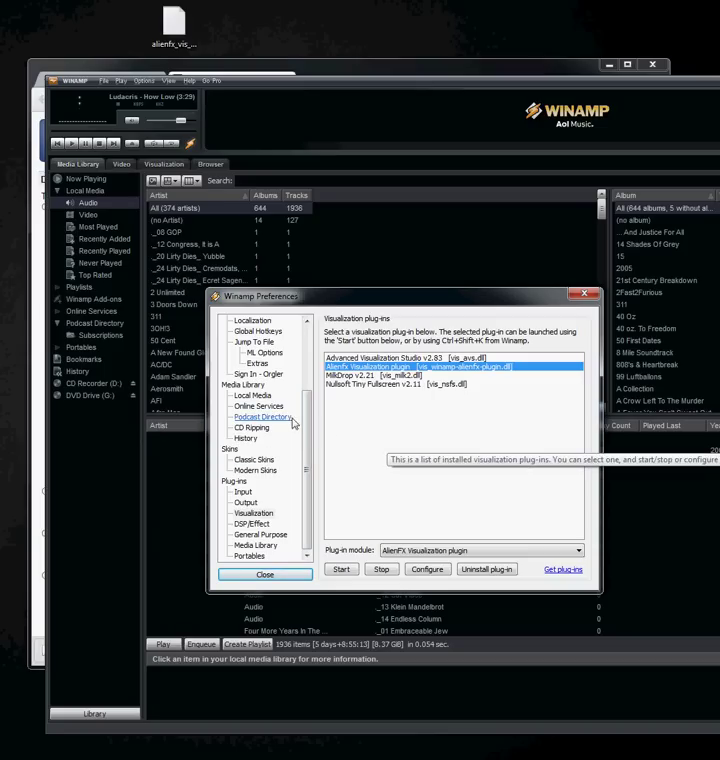
left_click(343, 570)
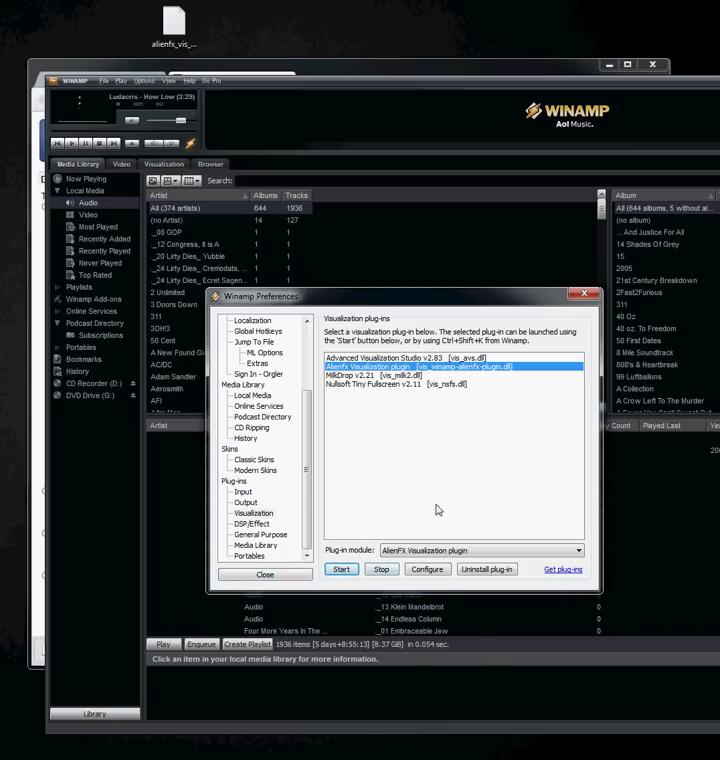
left_click(429, 570)
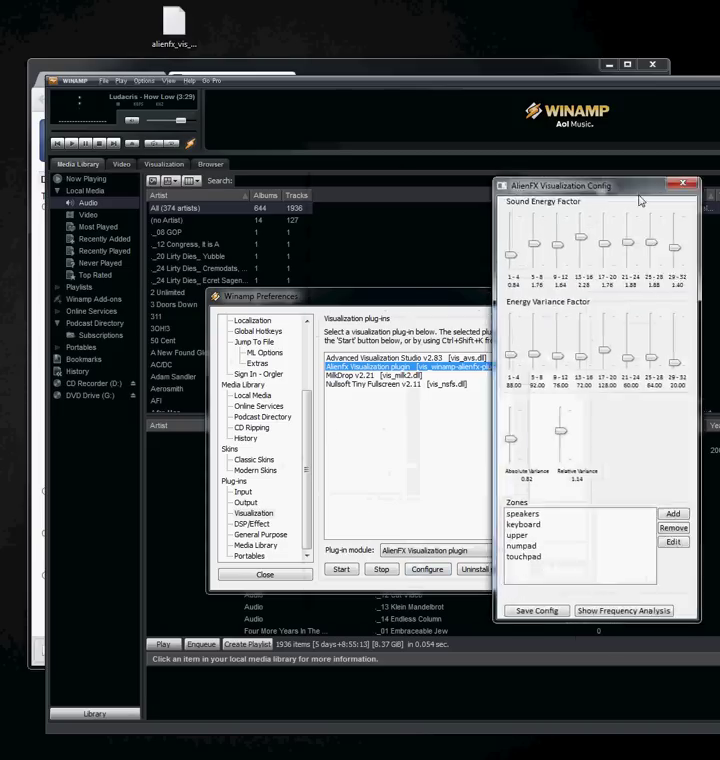
left_click_drag(570, 197, 558, 214)
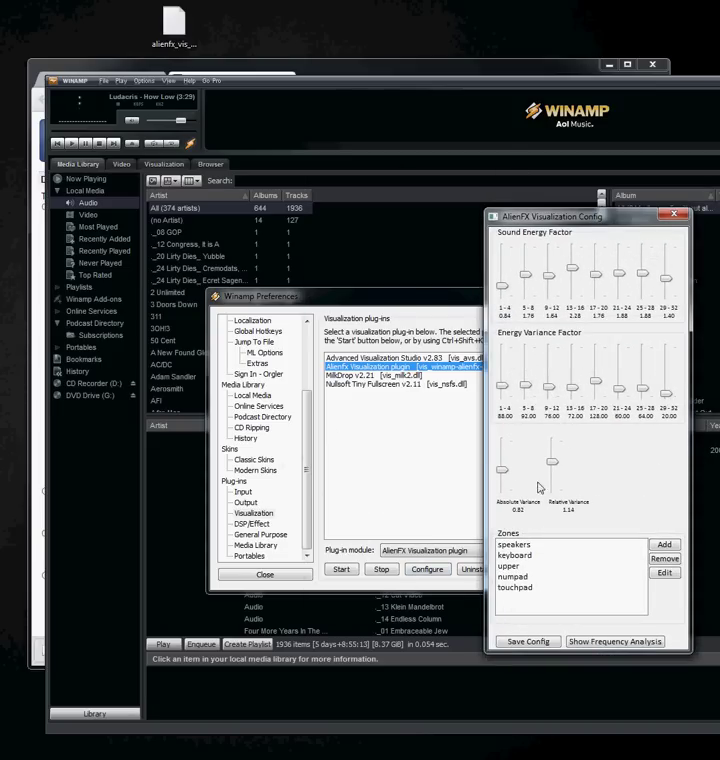
left_click(521, 556)
left_click(522, 567)
left_click(520, 577)
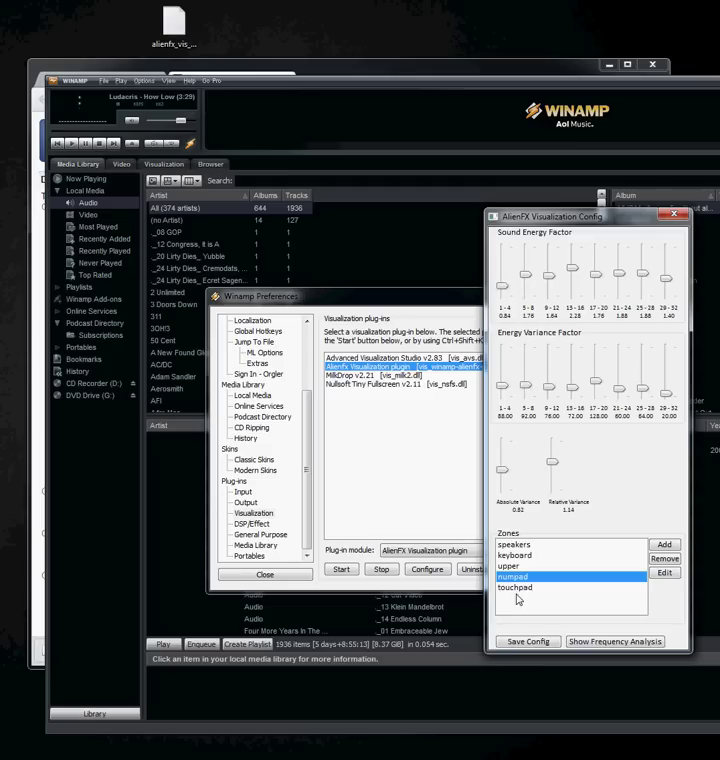
left_click(516, 589)
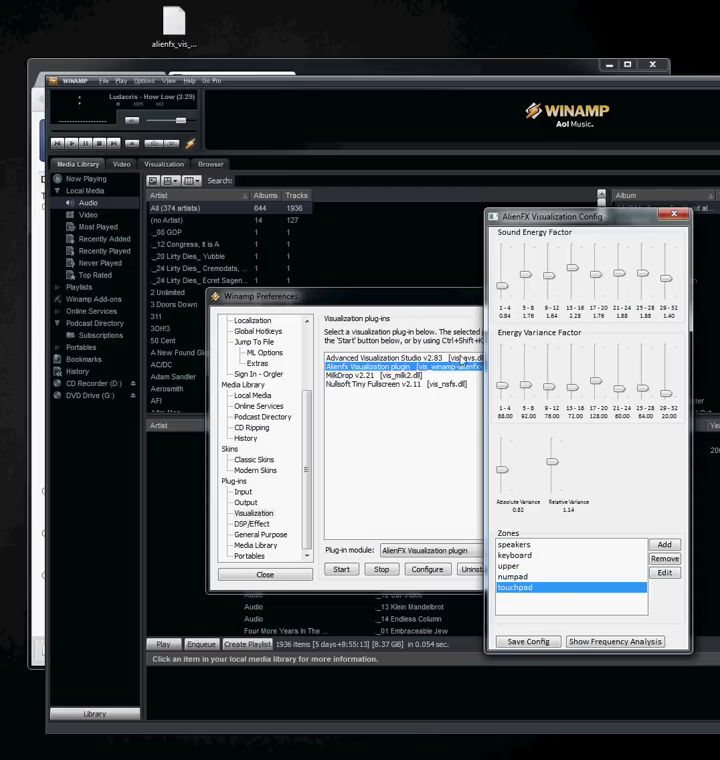
left_click(674, 214)
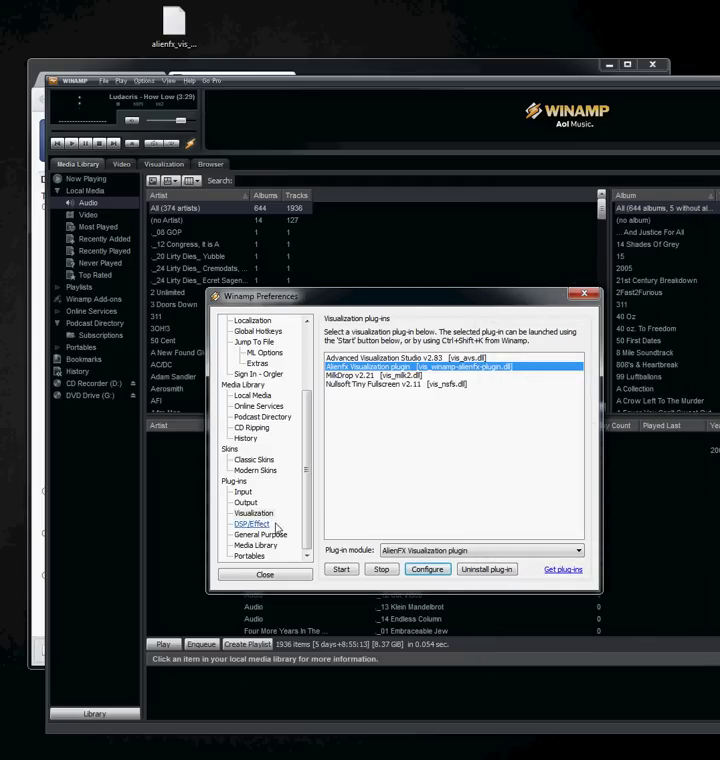